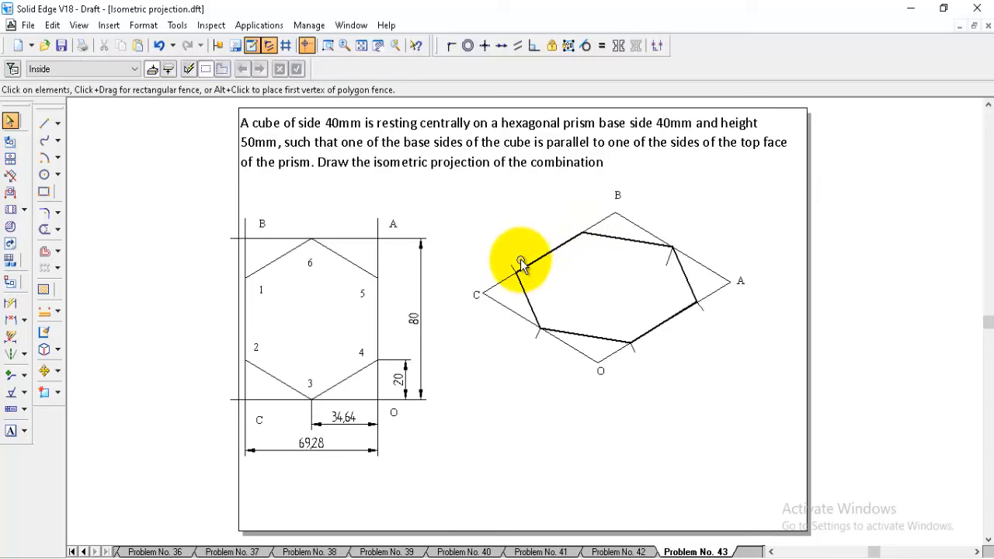
Step: Delete the C and O labels and the construction tick marks along the rhombus's C and O corners in the isometric view
left_click(513, 263)
key("Delete")
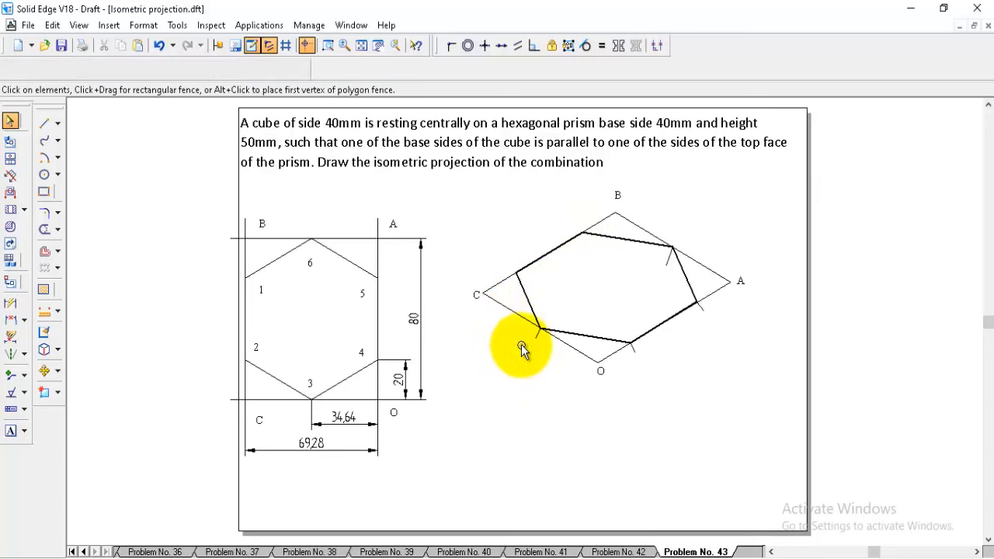
key("Delete")
left_click(601, 371)
key("Delete")
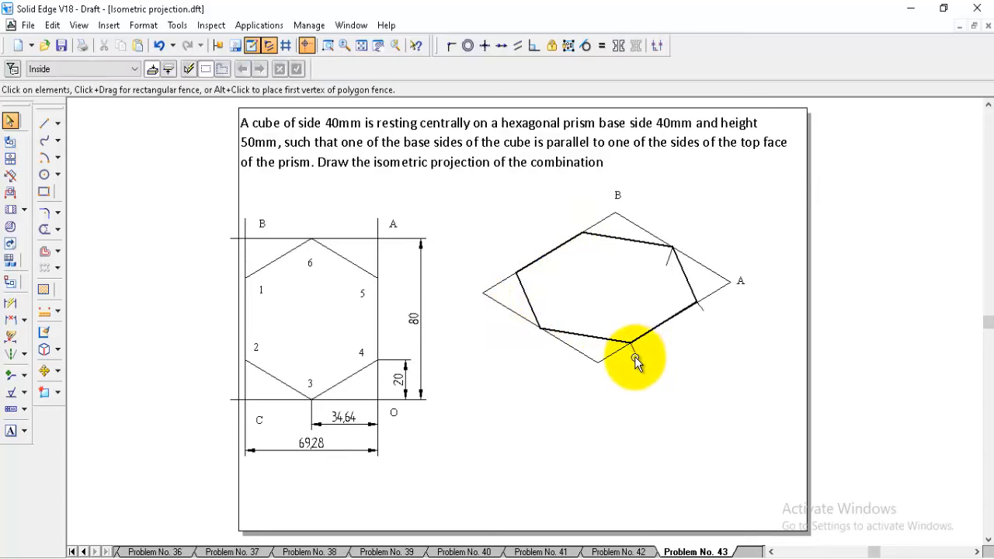
left_click(638, 352)
key("Delete")
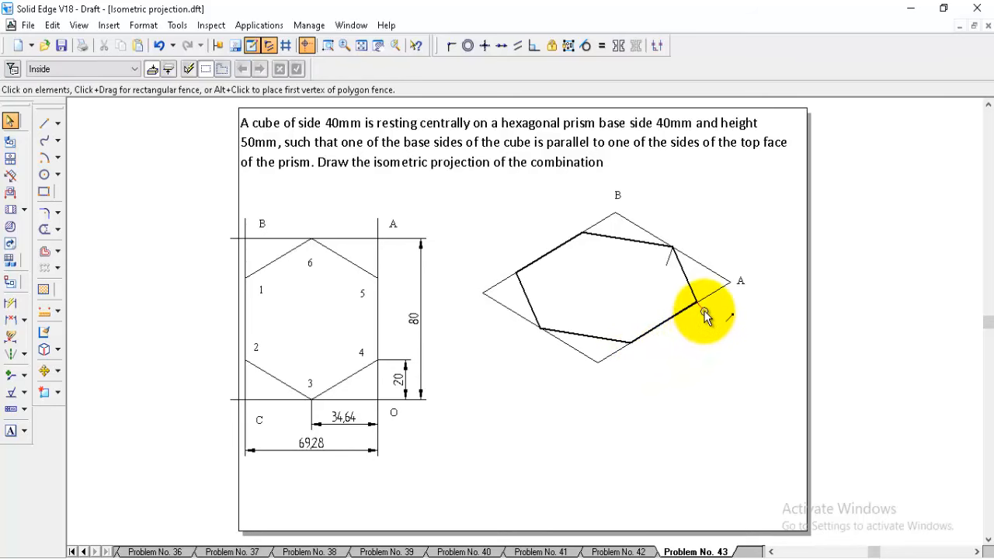
Step: Delete the A and B labels and the two remaining tick marks beside the isometric hexagon
left_click(704, 312)
key("Delete")
left_click(750, 289)
key("Delete")
left_click(664, 264)
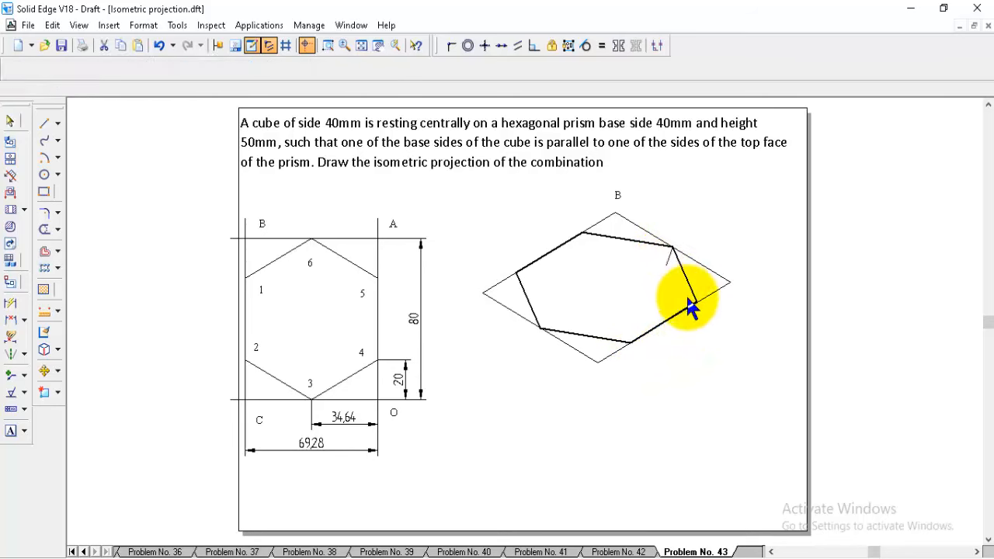
key("Delete")
left_click(621, 194)
key("Delete")
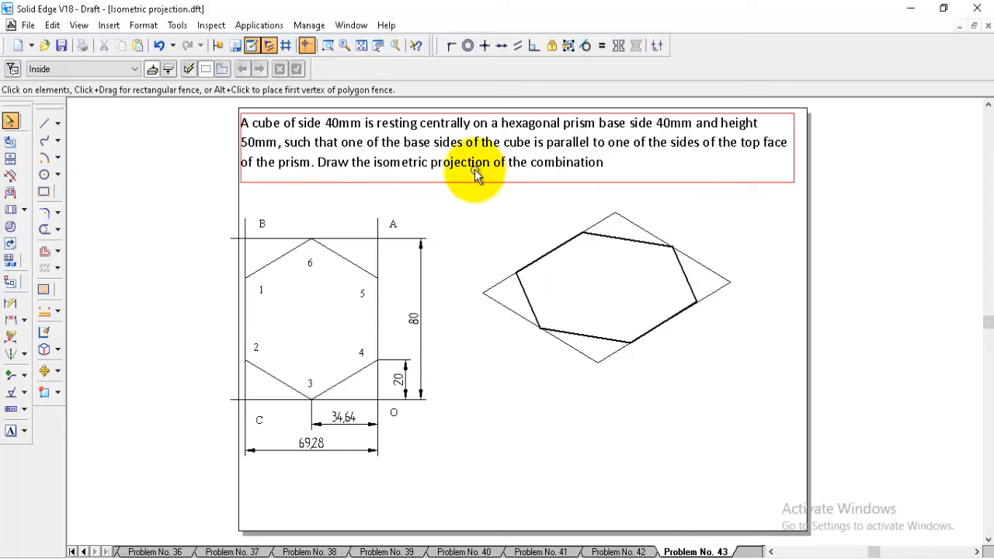
Step: Draw a Normal-style diagonal line between the leftmost and rightmost corners of the isometric rhombus
left_click(44, 123)
left_click(74, 68)
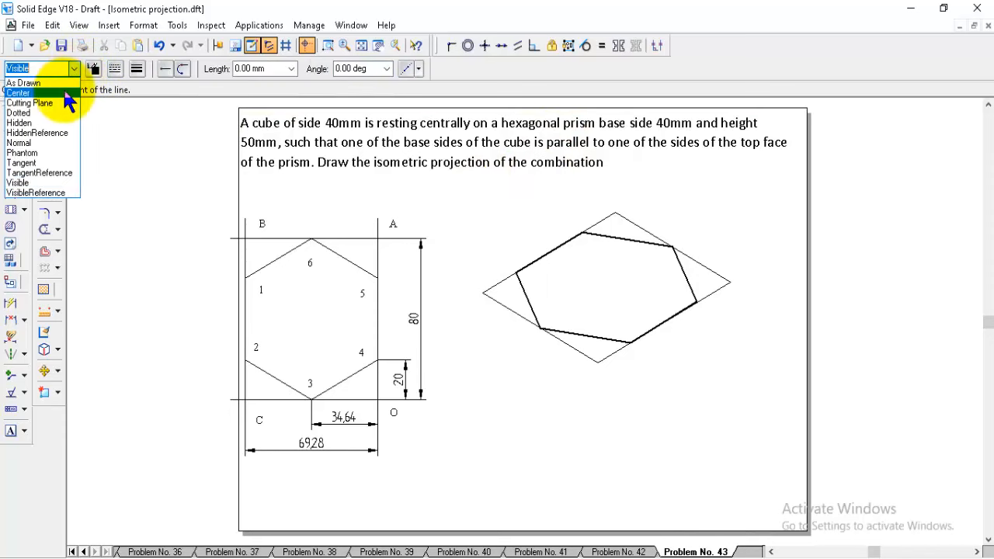
left_click(40, 144)
left_click(483, 292)
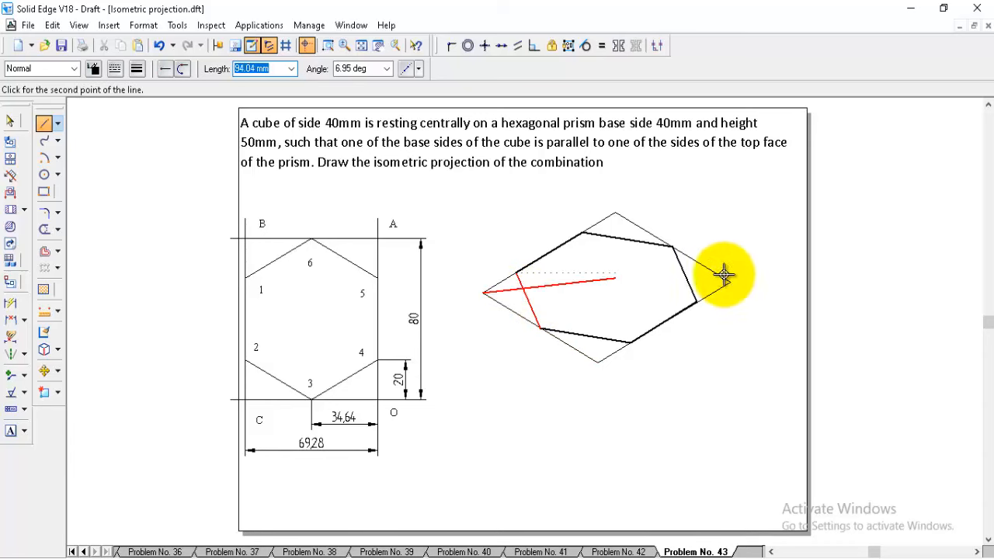
left_click(730, 282)
right_click(752, 355)
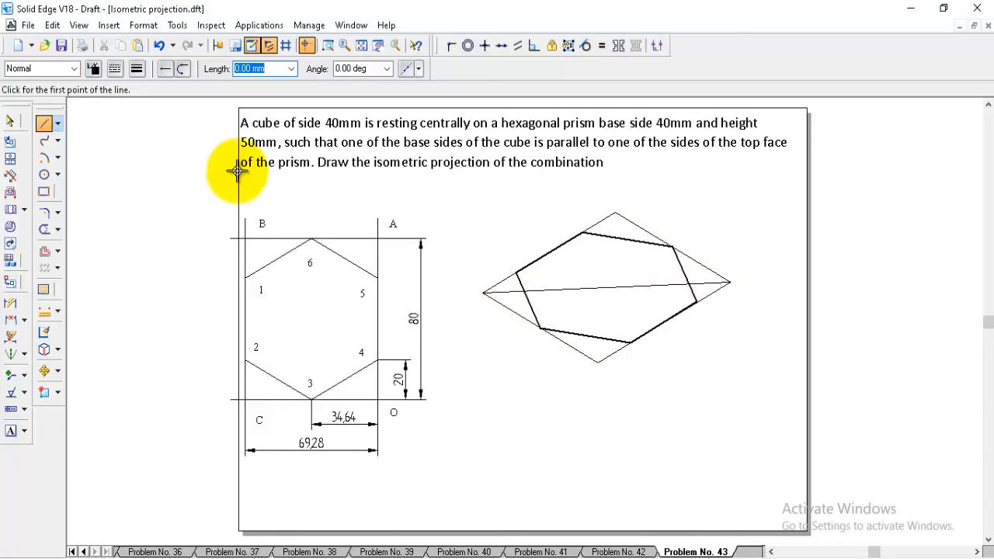
Step: Draw a Visible-style vertical line 50 mm long at -90 degrees downward from the isometric hexagon's leftmost corner
left_click(74, 68)
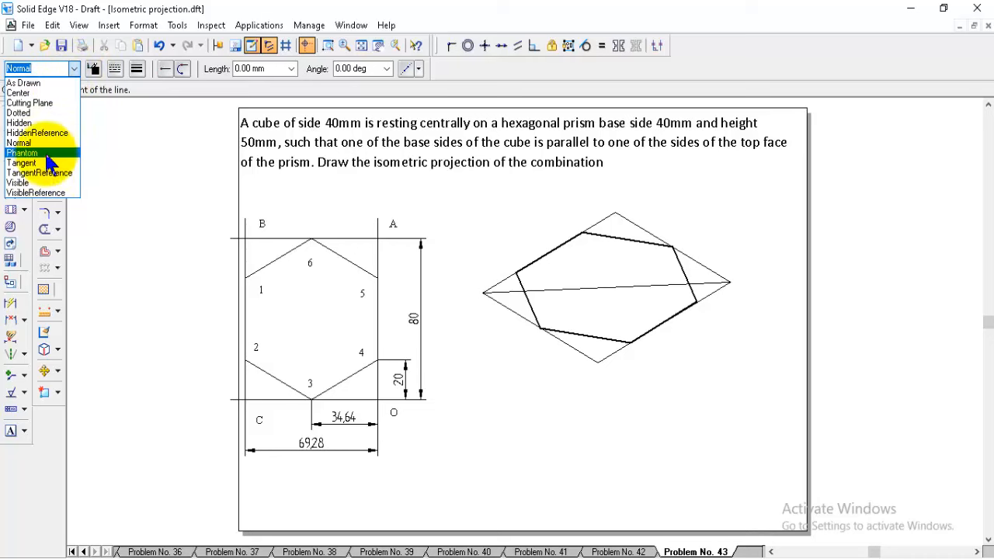
left_click(45, 183)
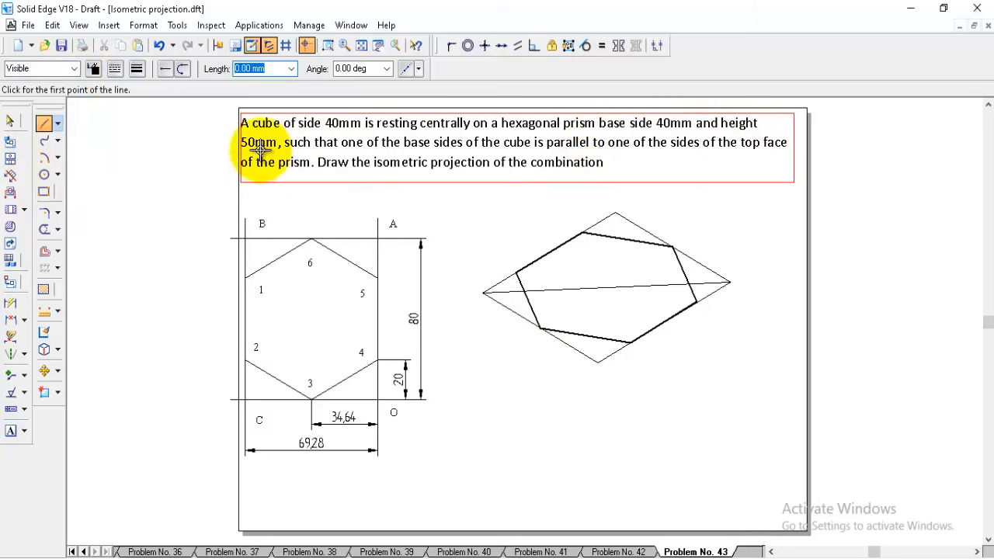
left_click(516, 271)
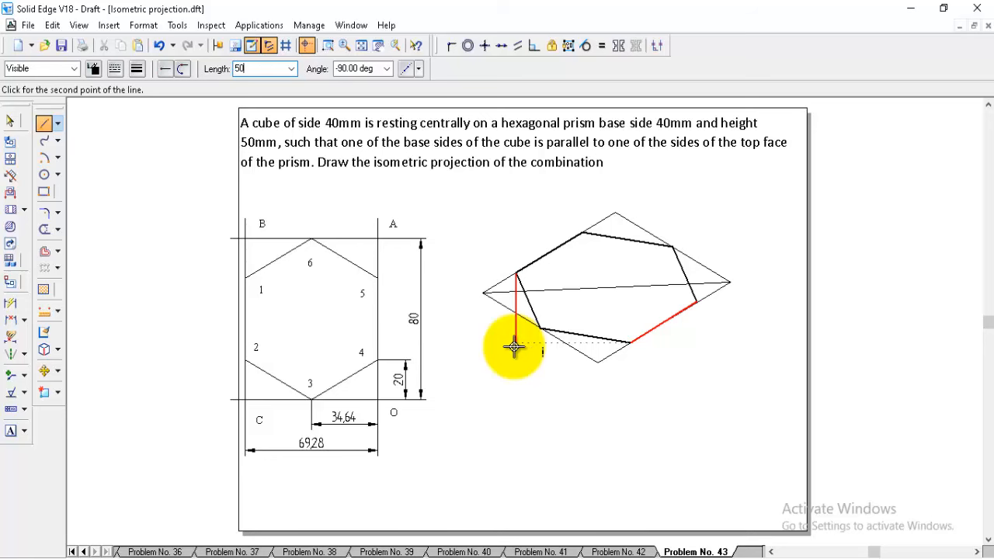
left_click(514, 350)
right_click(583, 406)
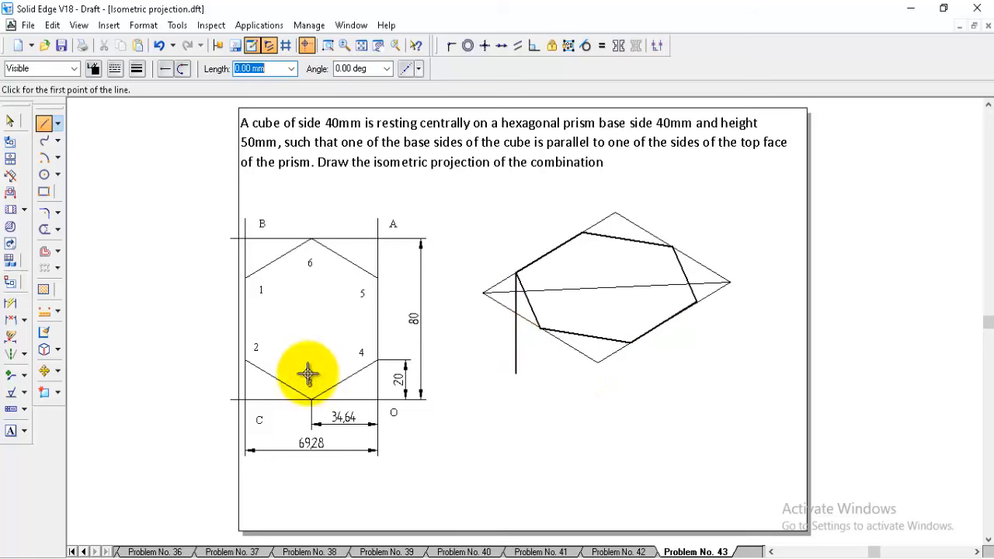
Step: Copy the 50 mm vertical edge from the hexagon's leftmost corner to its other three front corners
left_click(47, 372)
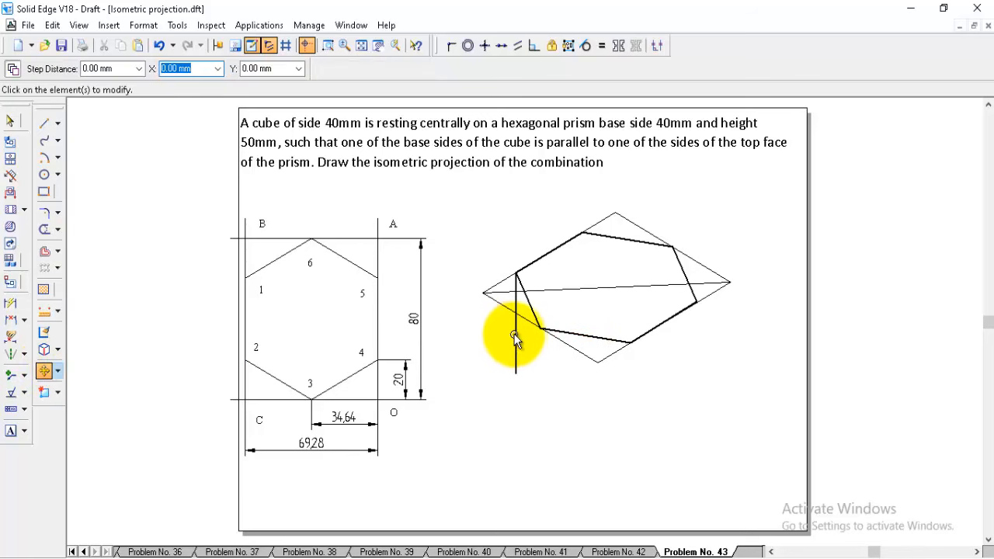
left_click(516, 272)
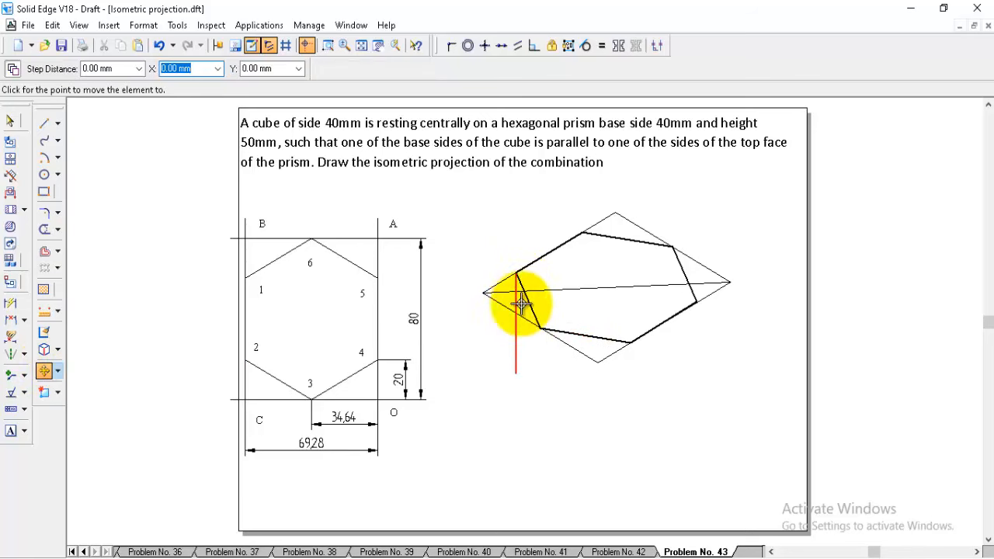
left_click(540, 324)
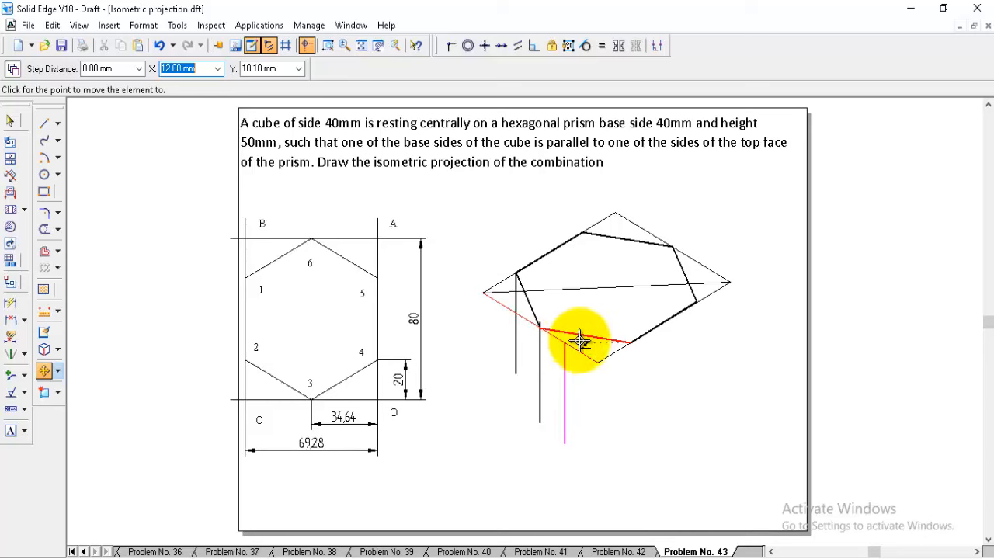
left_click(631, 342)
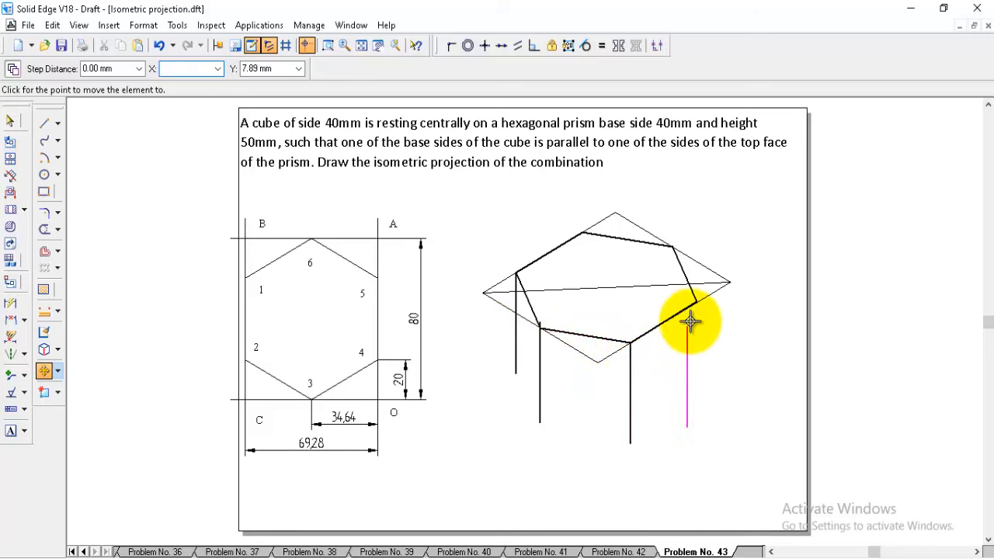
left_click(697, 302)
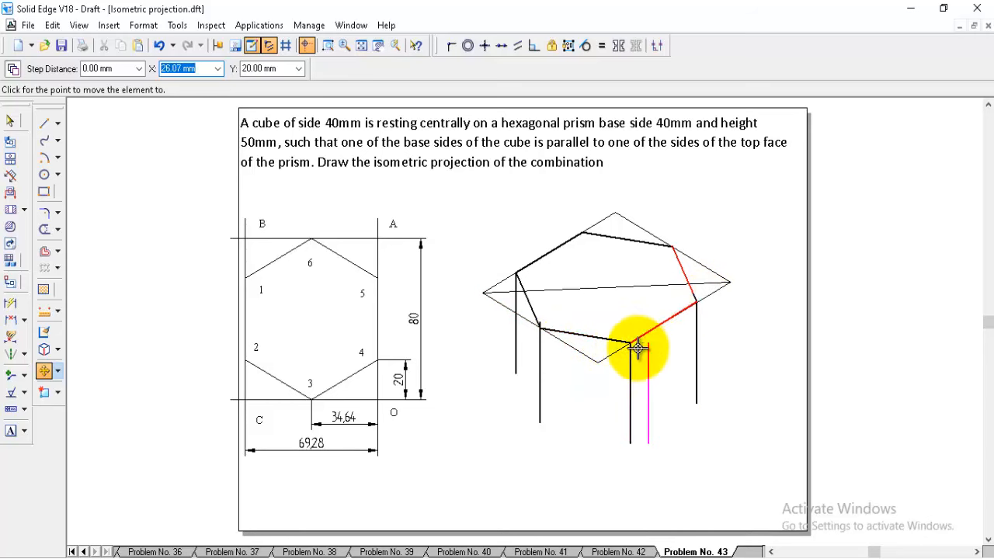
left_click(540, 330)
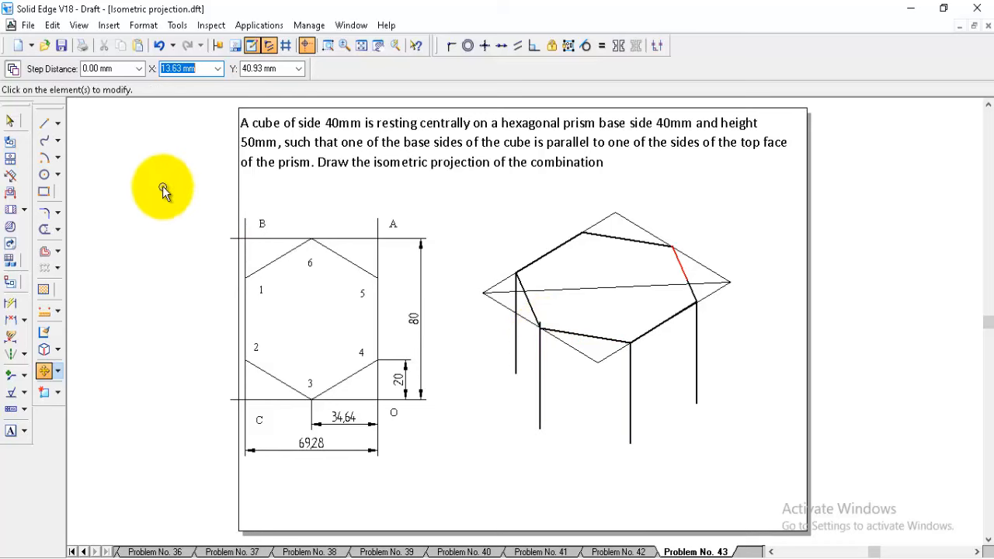
Step: Delete the misplaced duplicate vertical edge at the hexagon's lower-left corner
left_click(11, 120)
left_click(541, 330)
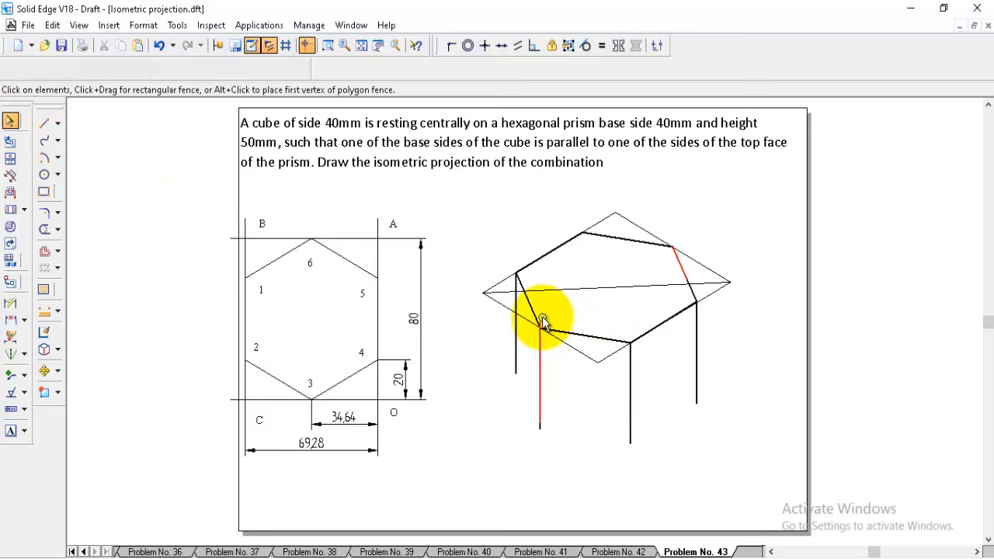
left_click(554, 316)
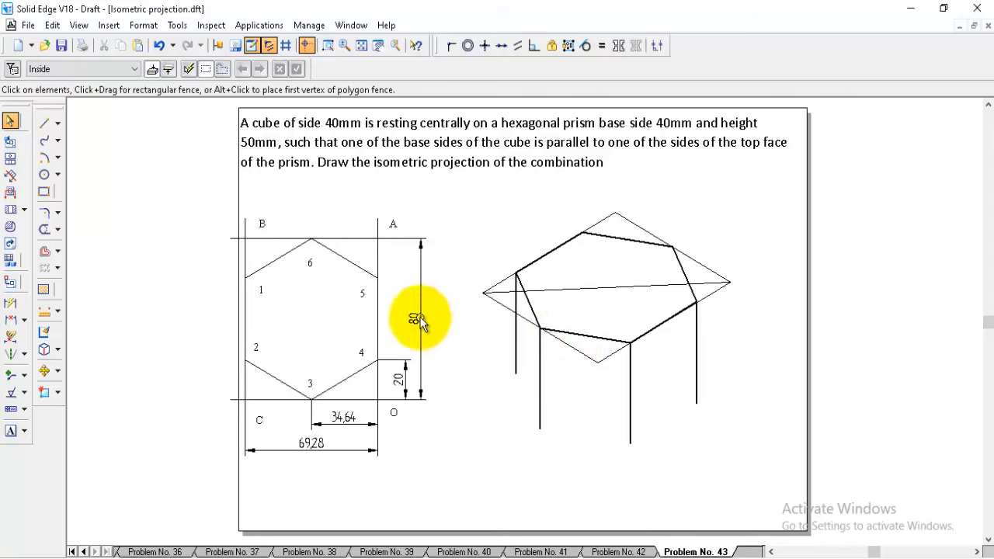
Step: Copy the three front edges of the hexagonal top face down to the lower ends of the vertical edges
left_click(44, 372)
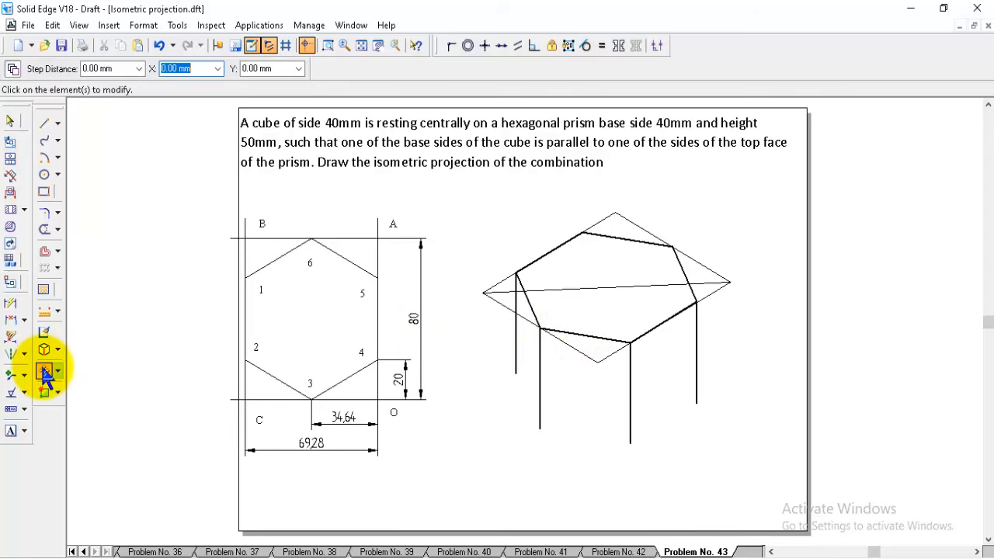
left_click(528, 303)
left_click(586, 339)
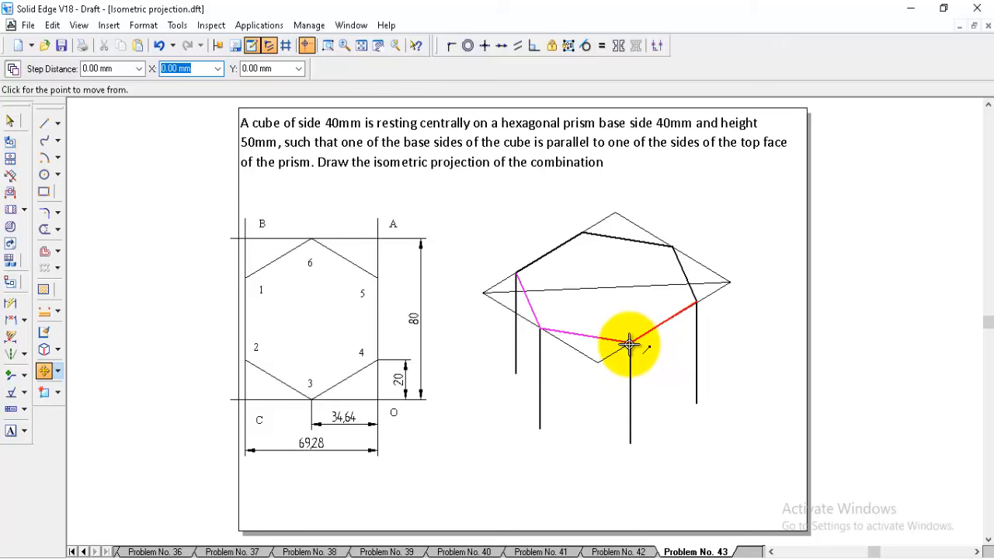
left_click(630, 343)
left_click(631, 444)
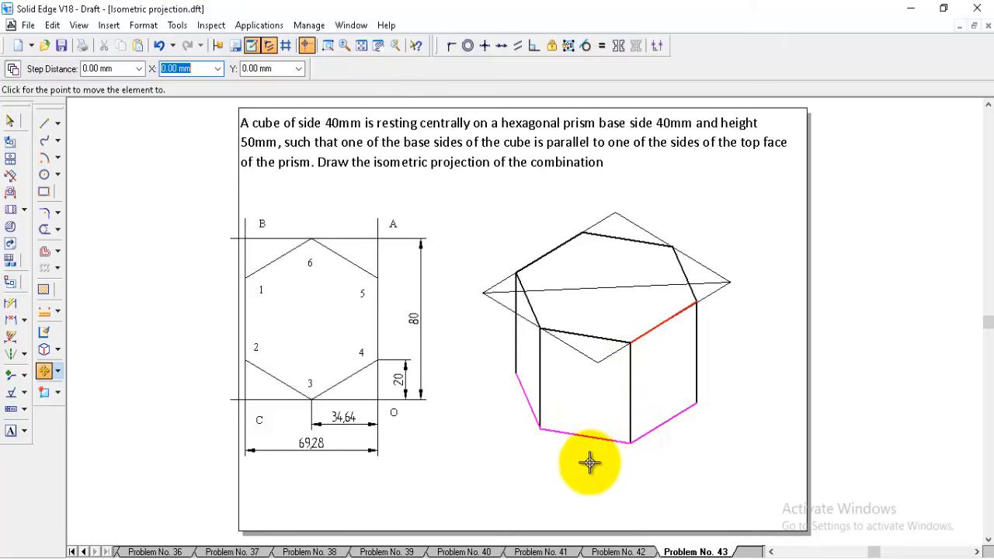
right_click(555, 474)
right_click(511, 467)
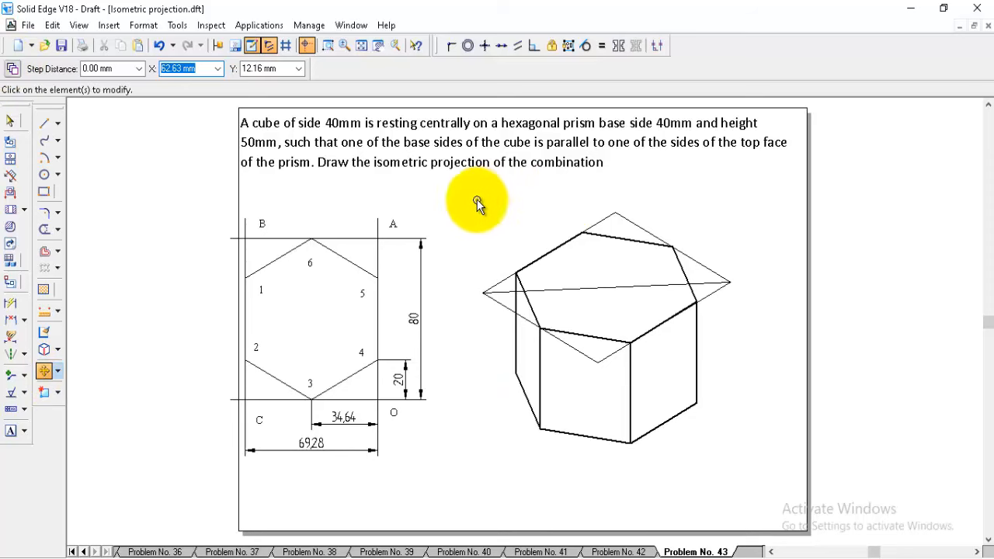
Step: Move the whole isometric prism with its rhombus about 9 mm to the right and 32 mm down
mouse_move(469, 188)
left_mouse_down()
mouse_move(508, 395)
mouse_move(788, 474)
left_mouse_up()
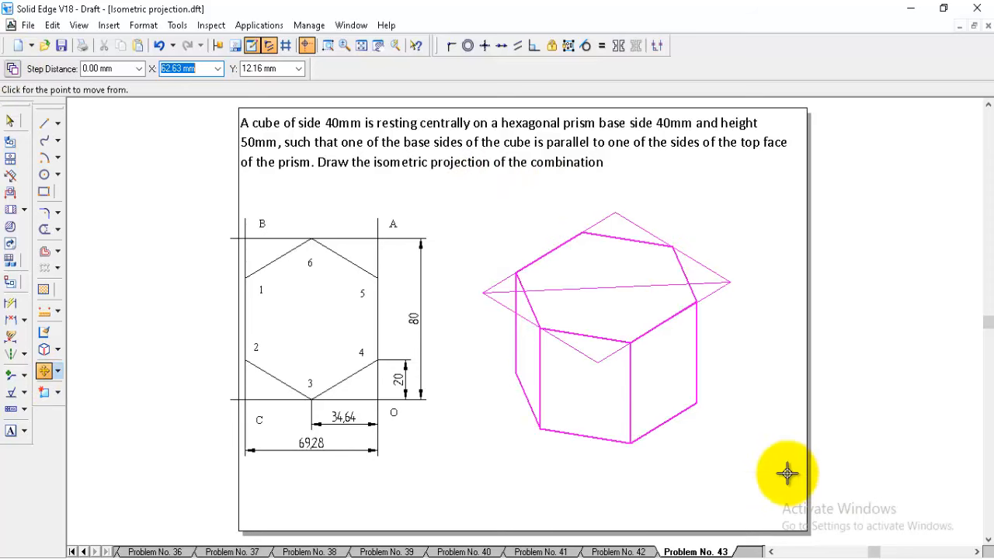
left_click(595, 290)
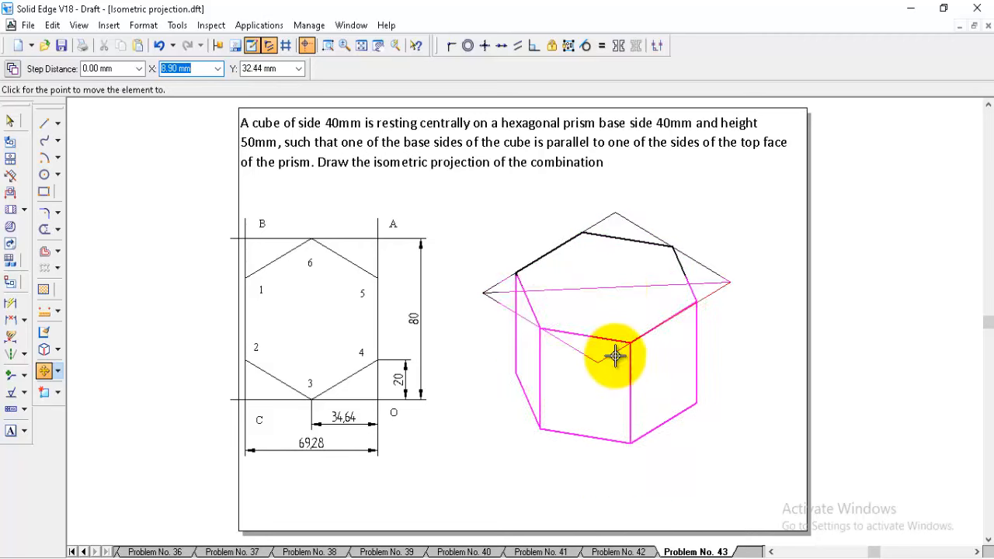
left_click(613, 355)
Step: Draw the cube's rhombus face above the prism with 40 mm lines at 30, 150, -150 and -30 degrees
left_click(44, 124)
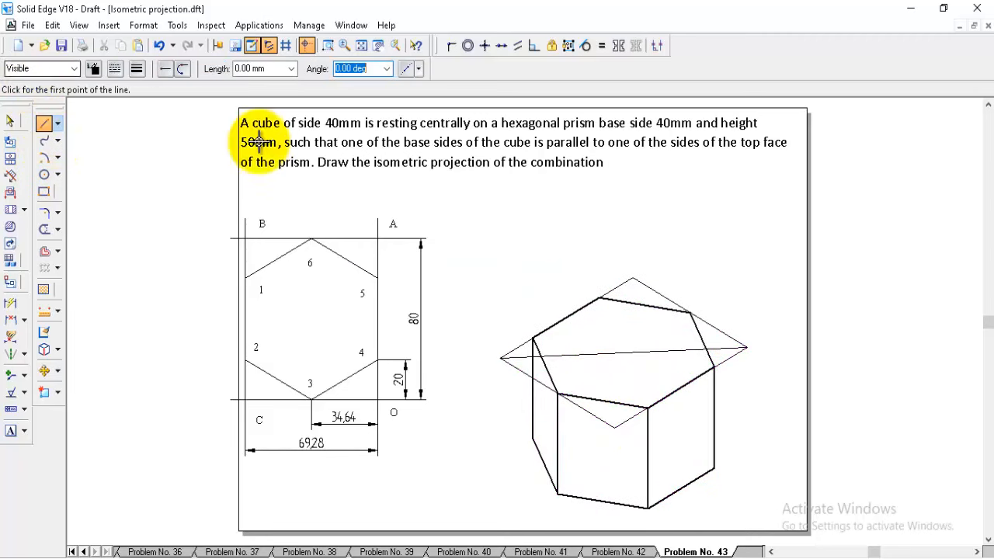
left_click(509, 286)
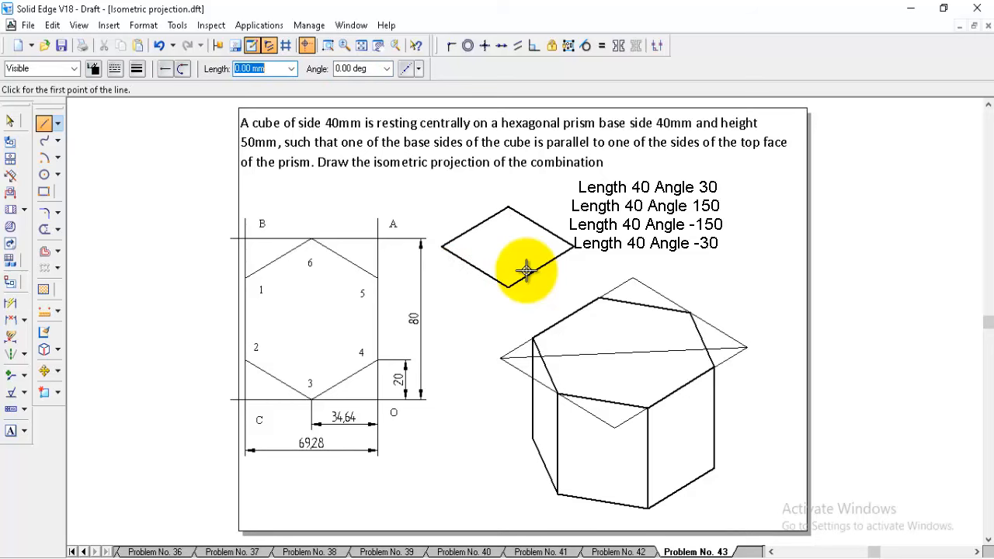
left_click(454, 240)
right_click(453, 288)
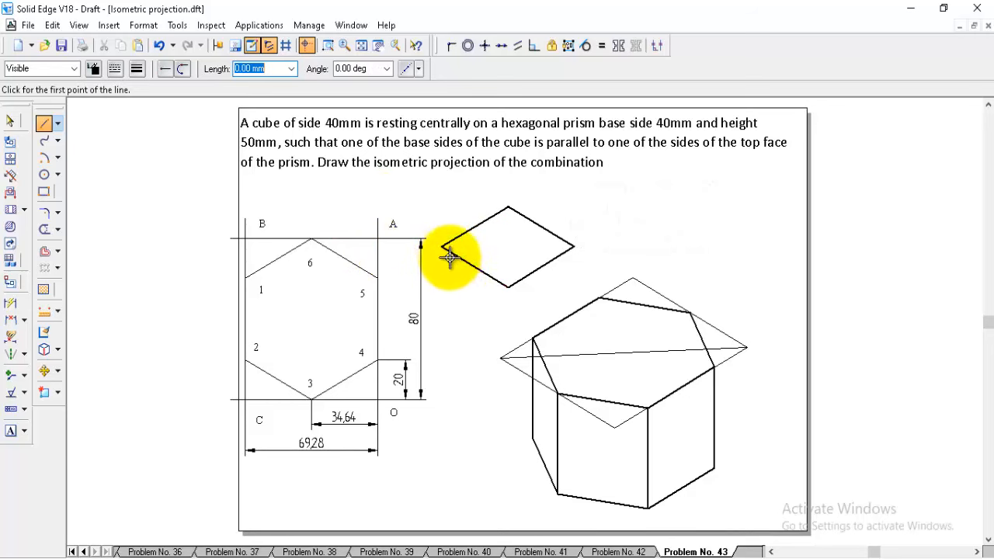
left_click(443, 243)
right_click(447, 275)
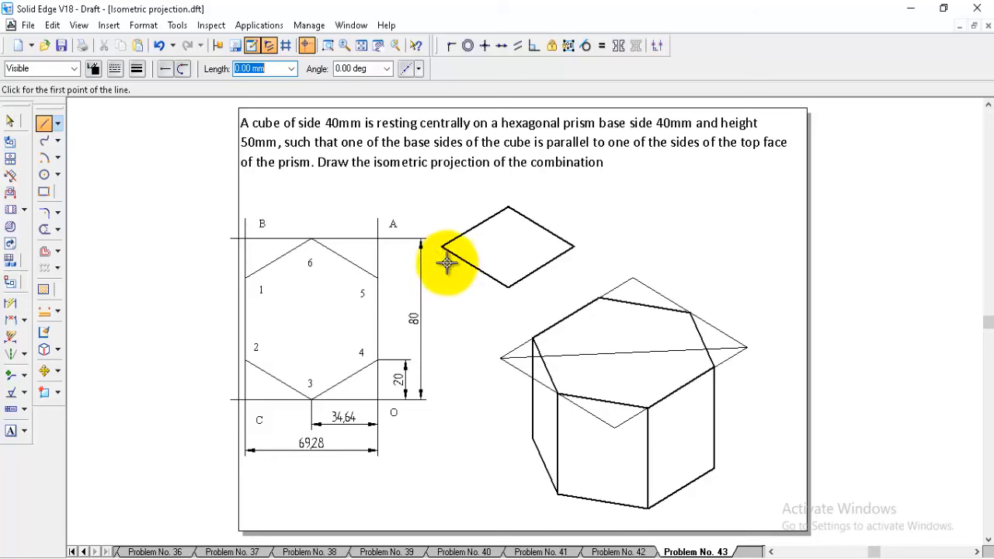
Step: Draw a vertical line 40 mm long at -90 degrees downward from the left corner of the cube's rhombus
left_click(441, 243)
right_click(446, 274)
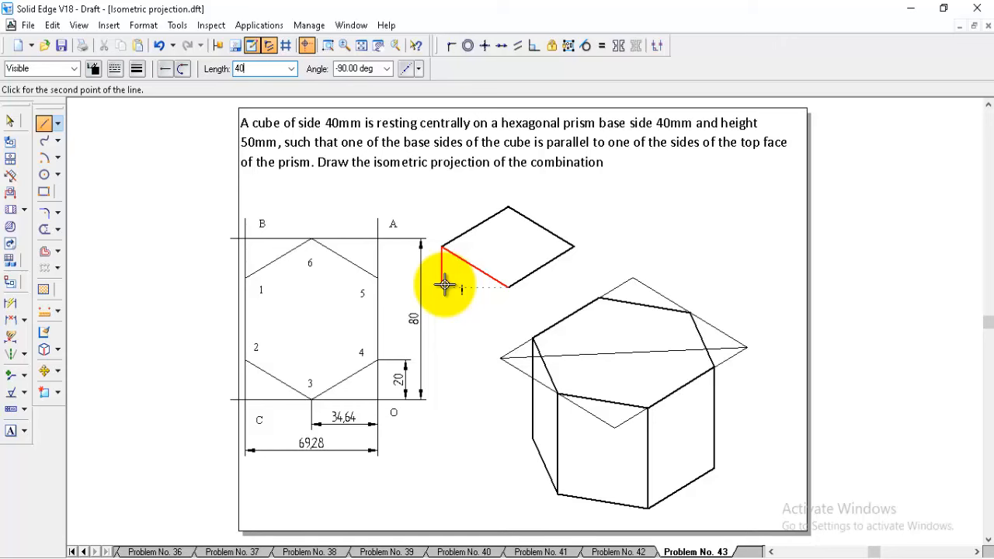
left_click(444, 288)
right_click(483, 344)
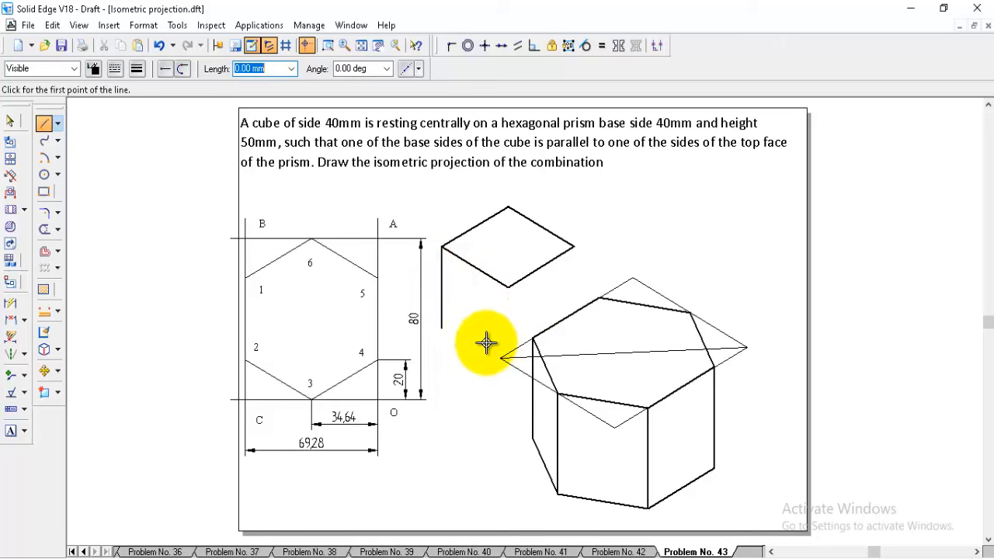
Step: Copy the cube's left vertical edge to the front and right corners of its top rhombus
left_click(43, 372)
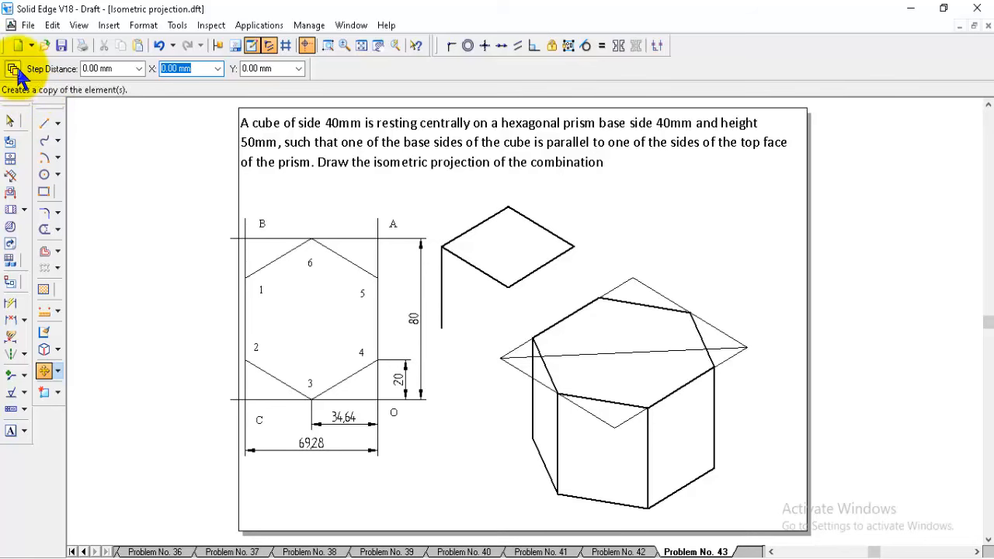
left_click(440, 282)
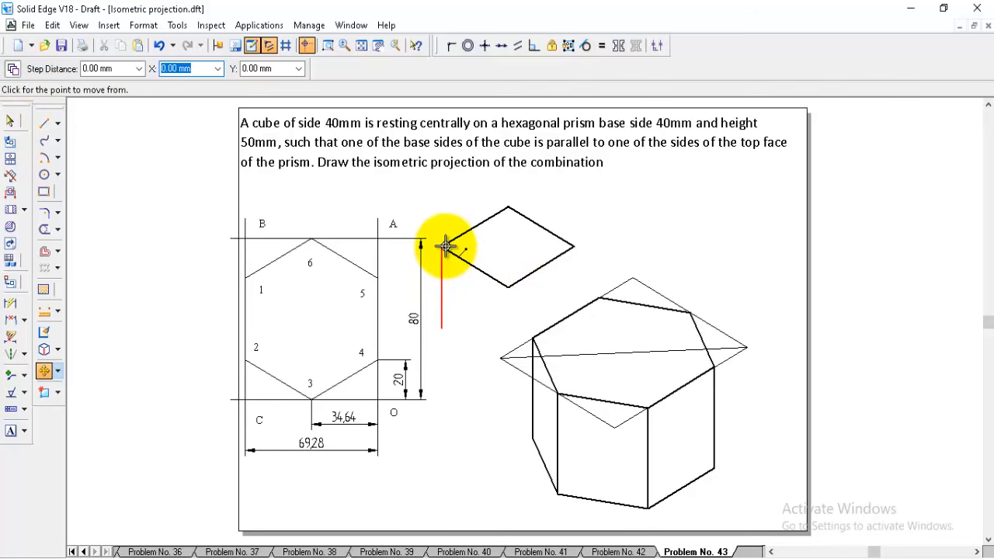
left_click(442, 247)
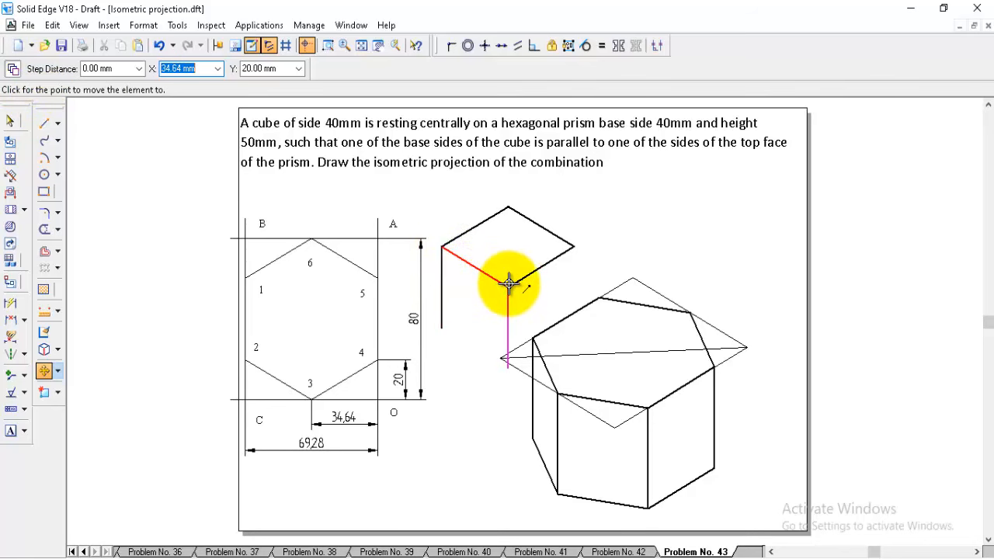
left_click(508, 285)
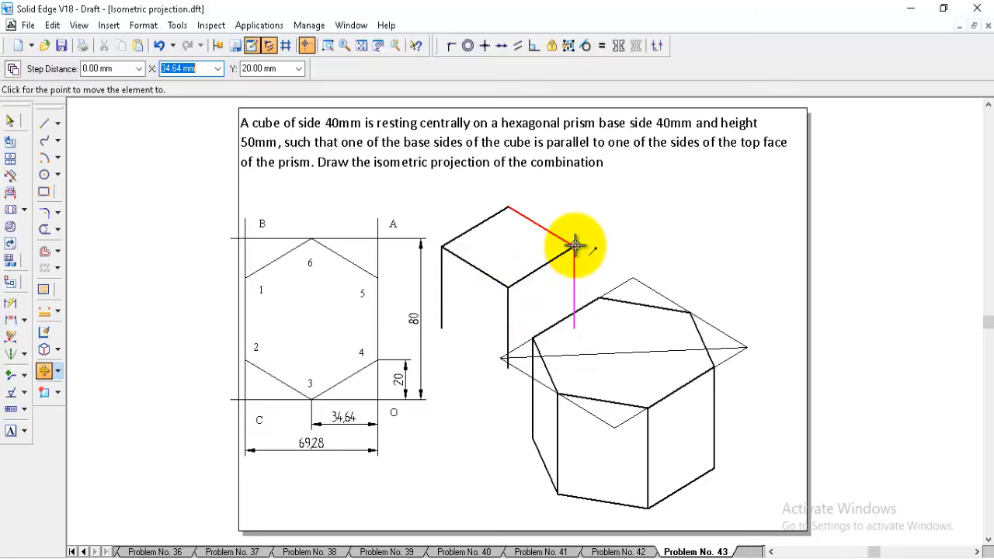
left_click(575, 246)
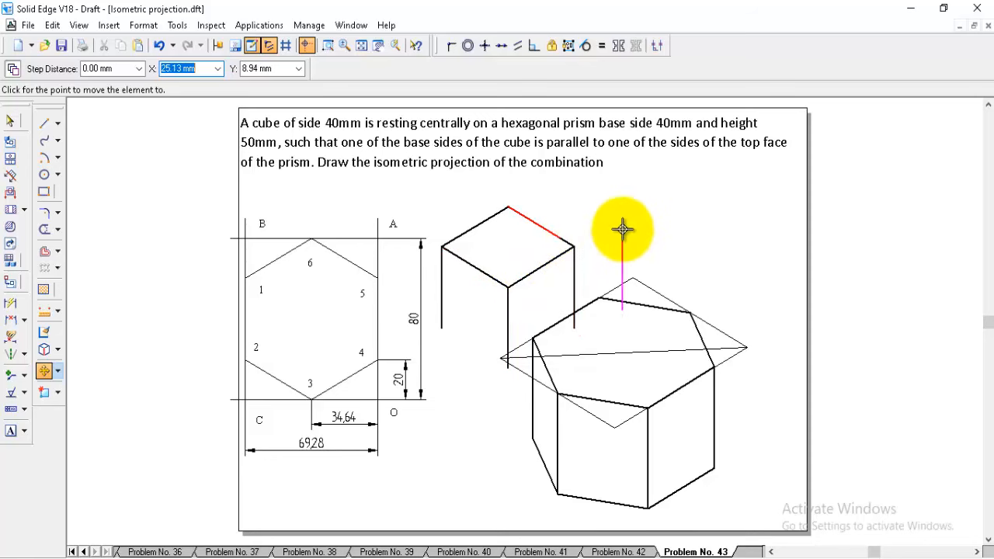
Step: Copy the two front edges of the cube's top face down to the lower ends of its vertical edges
left_click(484, 268)
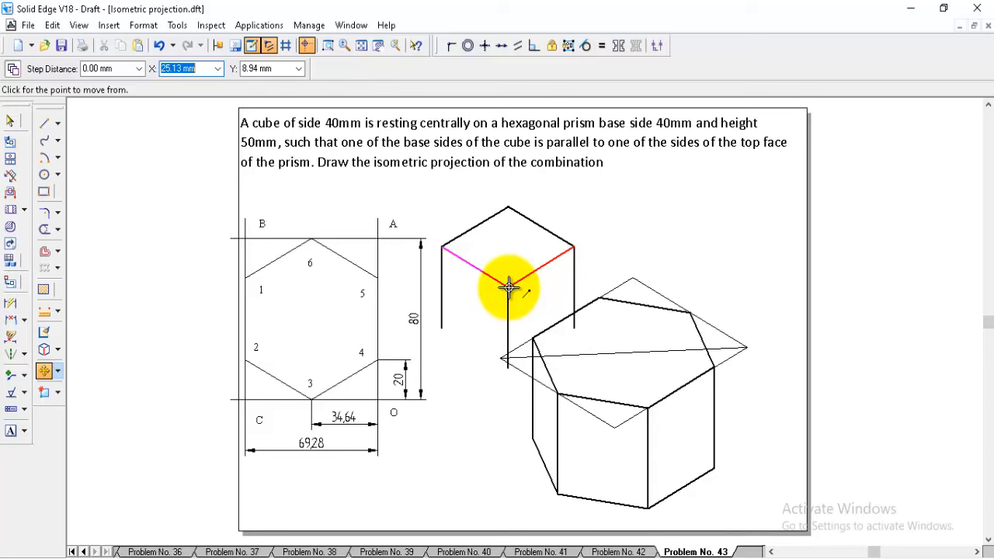
left_click(508, 288)
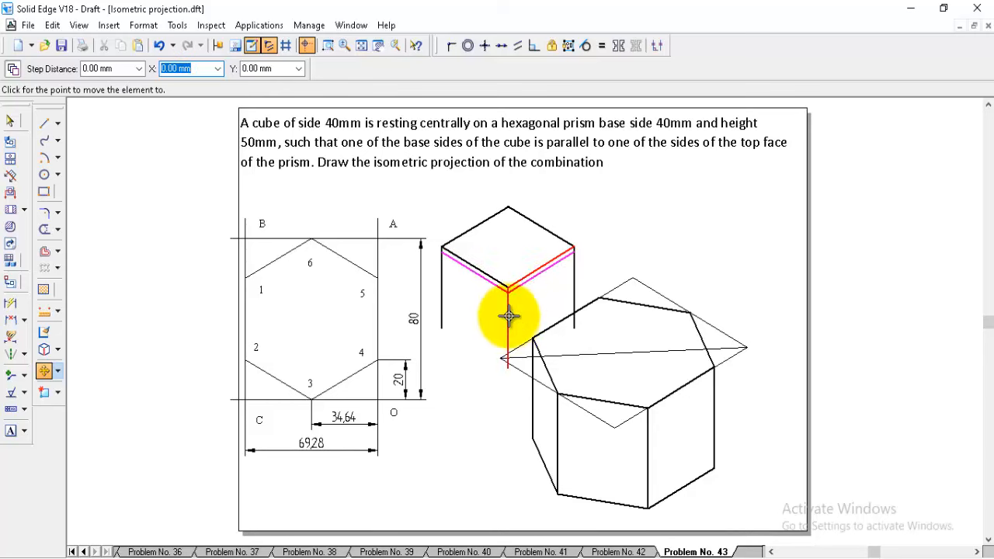
left_click(508, 368)
Step: Draw a Normal-style diagonal across the cube's base, joining the lower ends of its left and right vertical edges
left_click(44, 122)
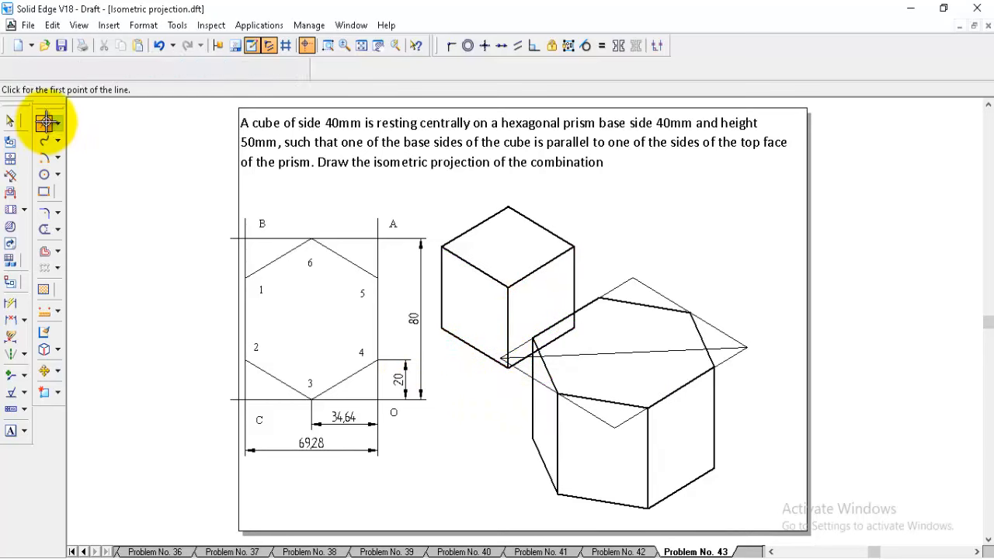
left_click(76, 68)
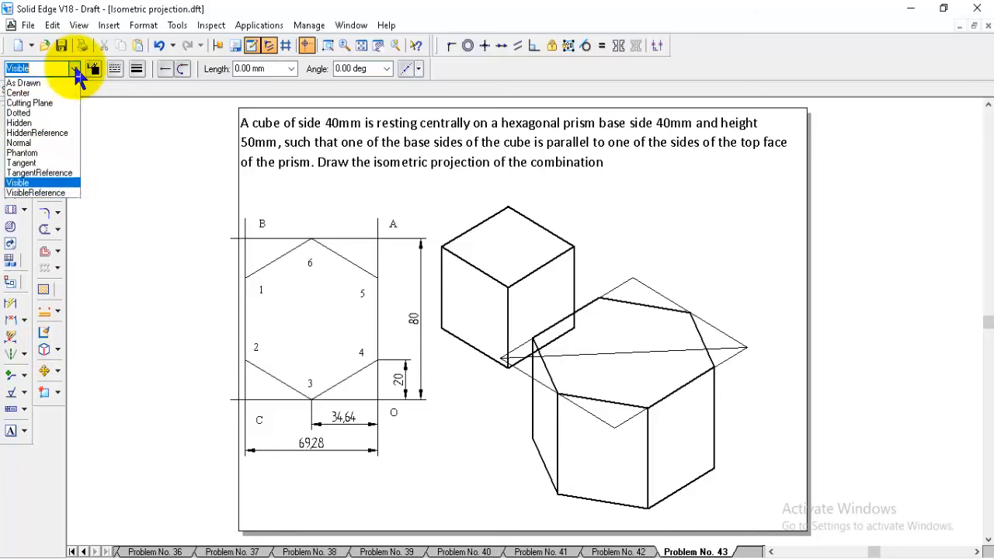
left_click(20, 143)
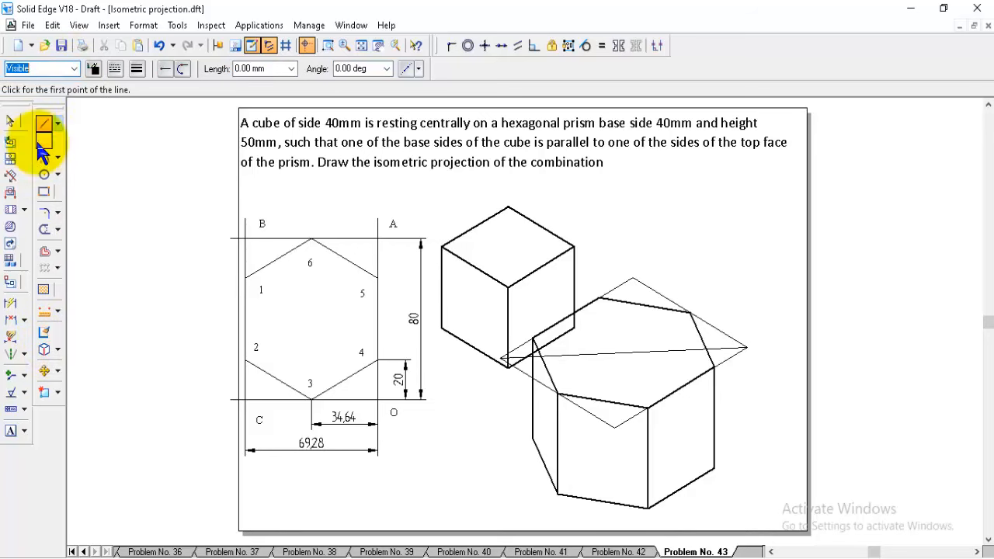
left_click(442, 330)
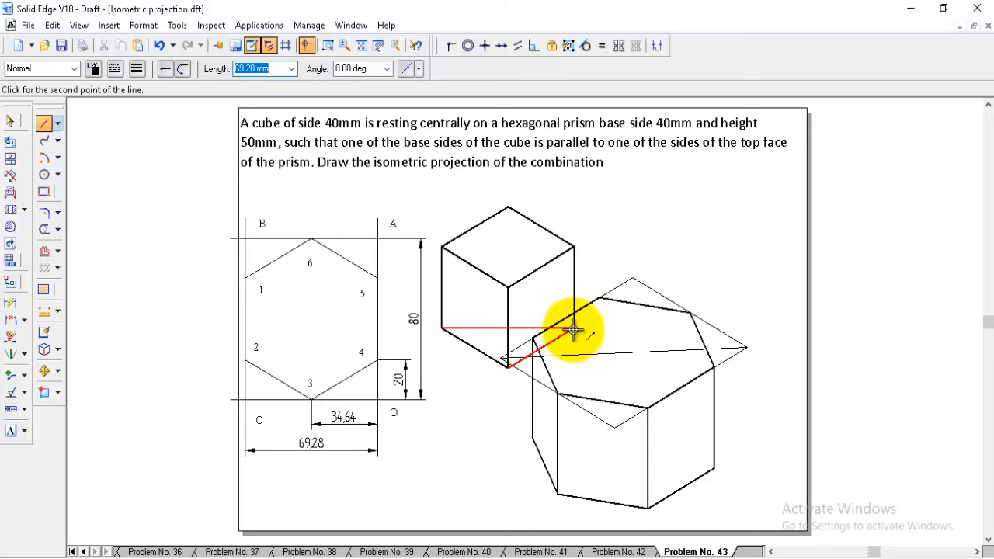
left_click(573, 329)
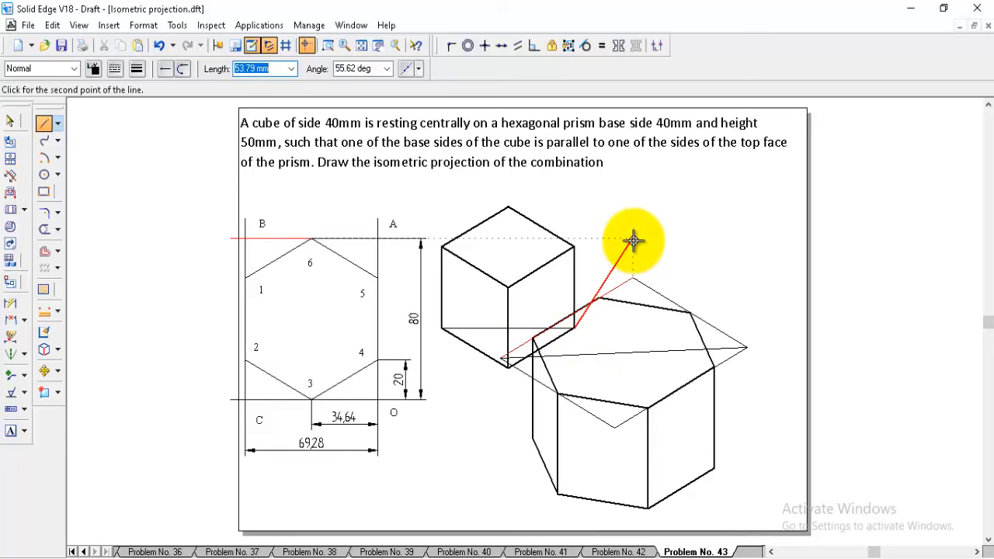
Step: Try placing a copy of the cube on the prism by its base diagonal's midpoint, and undo the copy
left_click(44, 373)
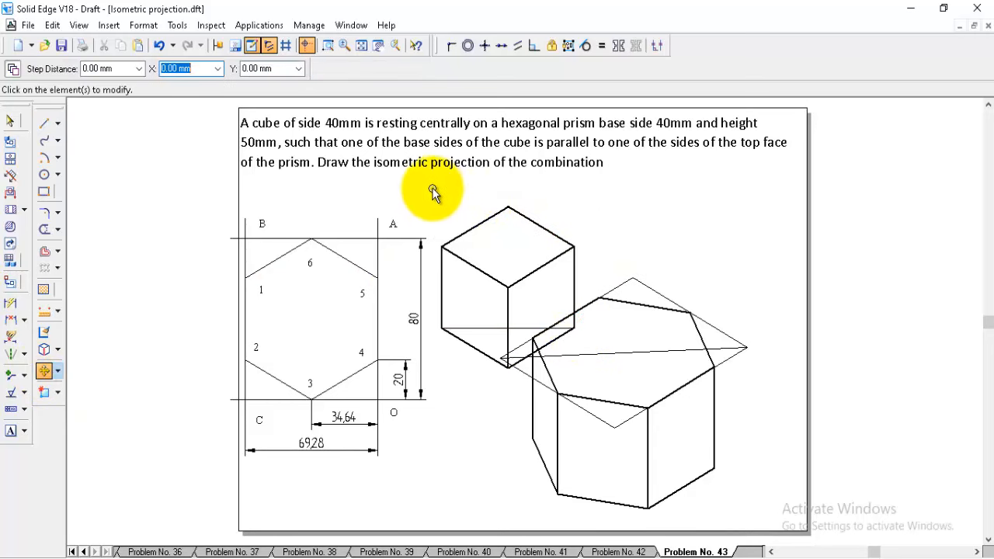
left_click_drag(429, 186, 615, 386)
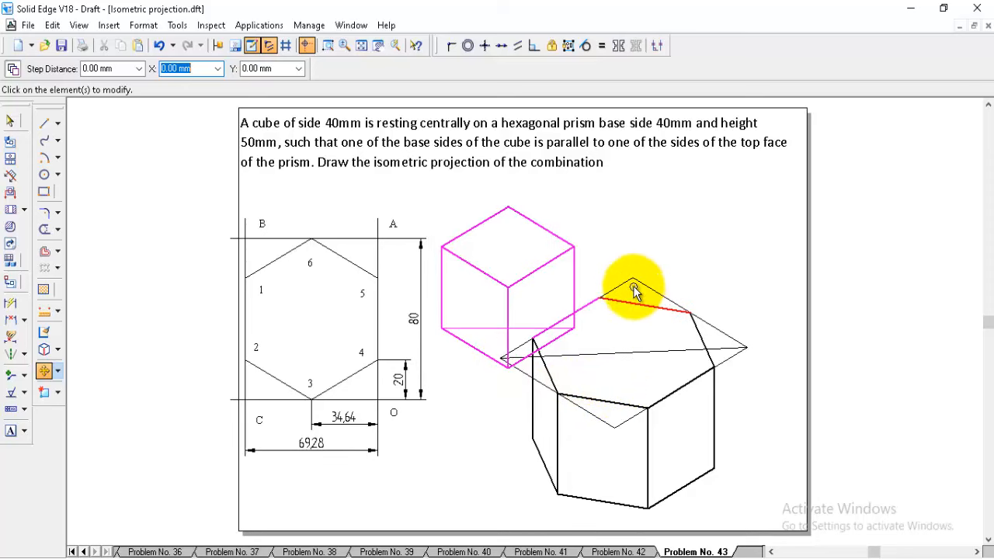
left_click(593, 301, "shift")
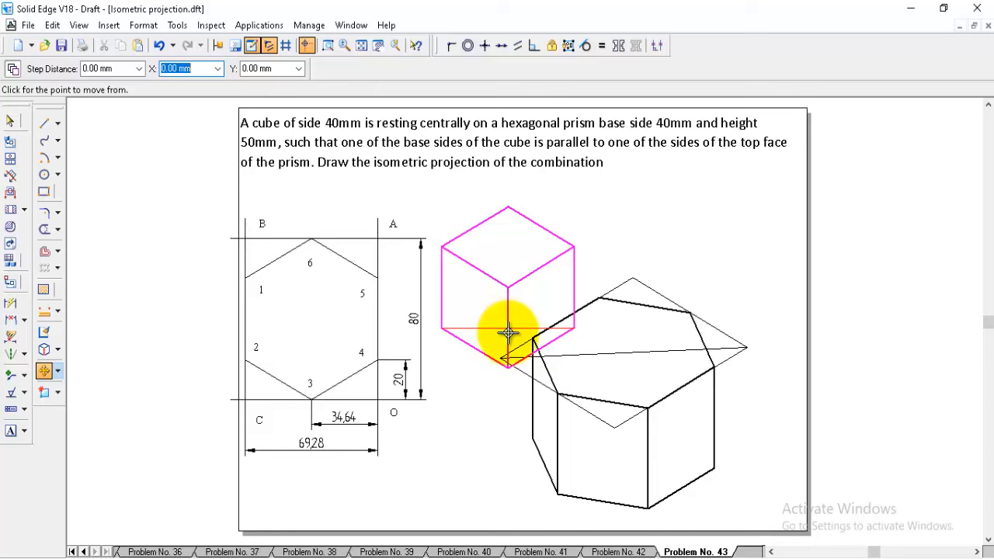
left_click(508, 329)
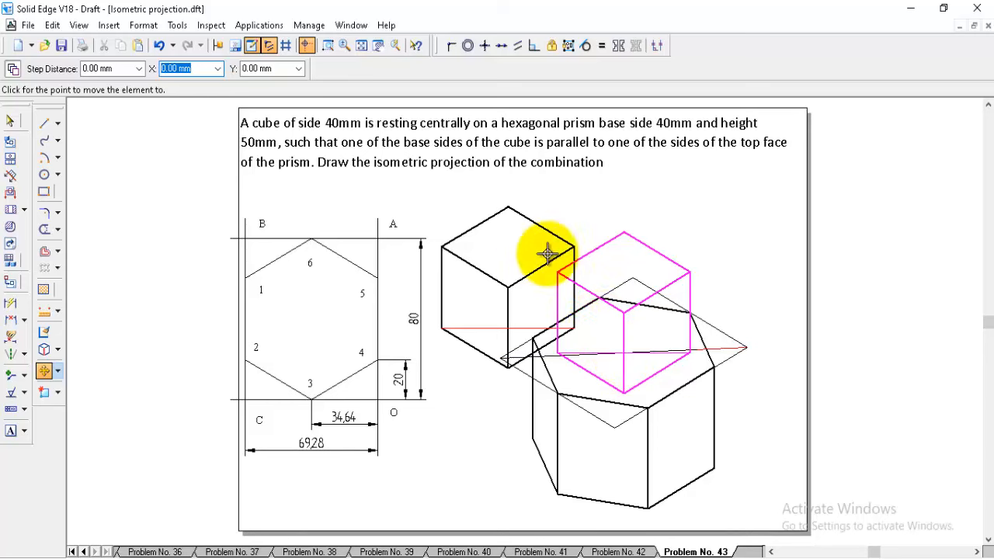
key("Escape")
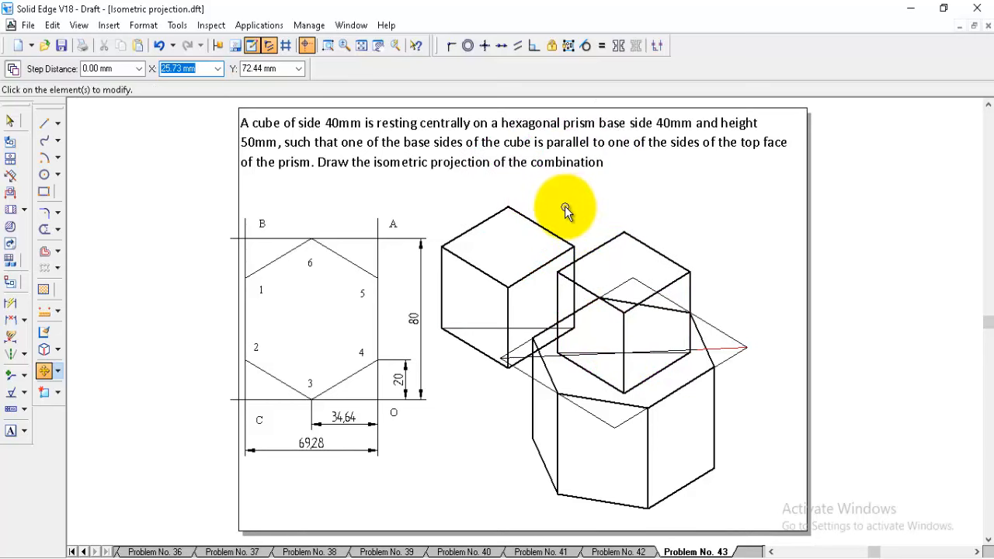
key("ctrl+z")
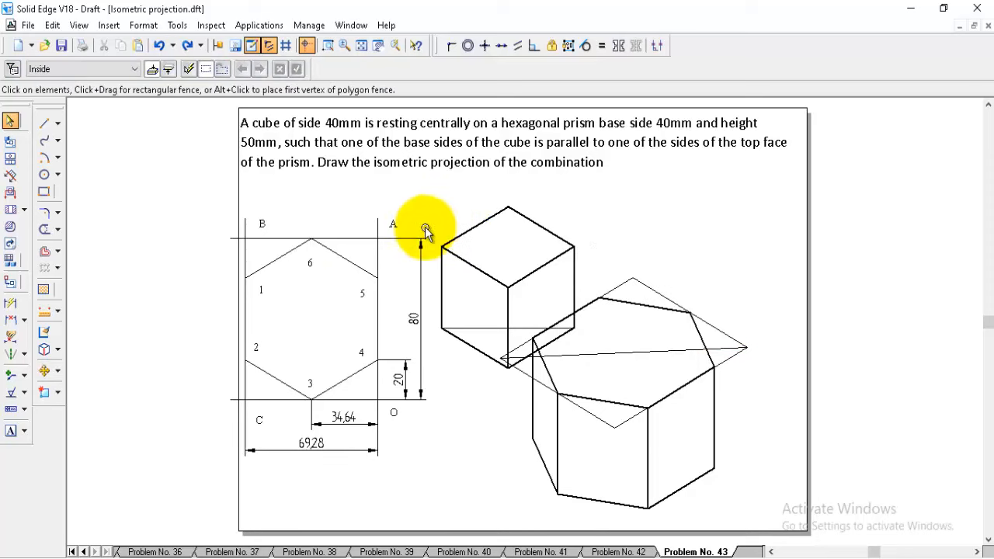
Step: Move the cube with its base diagonal, without copying, from the diagonal's midpoint to the midpoint of the prism's top rhombus diagonal
left_click(43, 371)
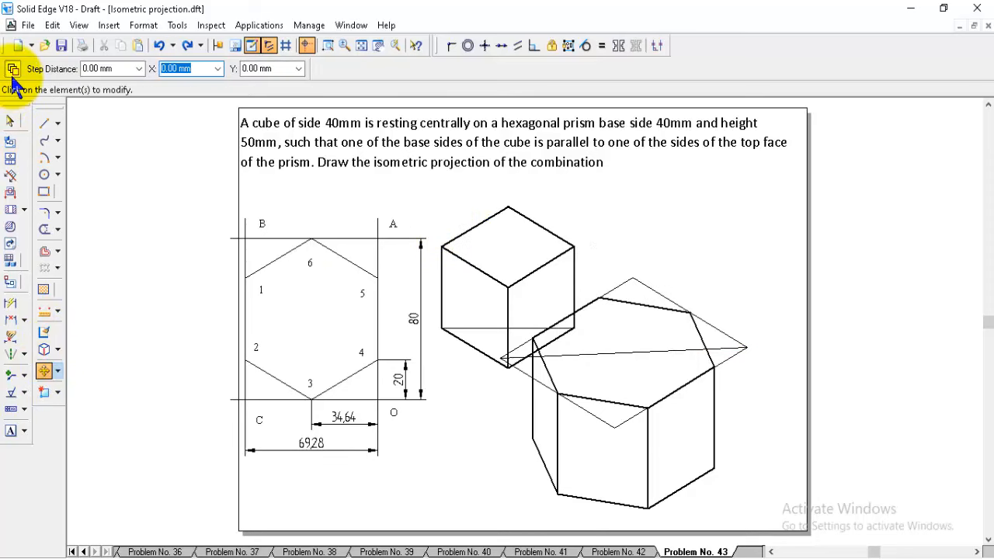
left_click_drag(430, 191, 618, 384)
left_click(598, 300, "shift")
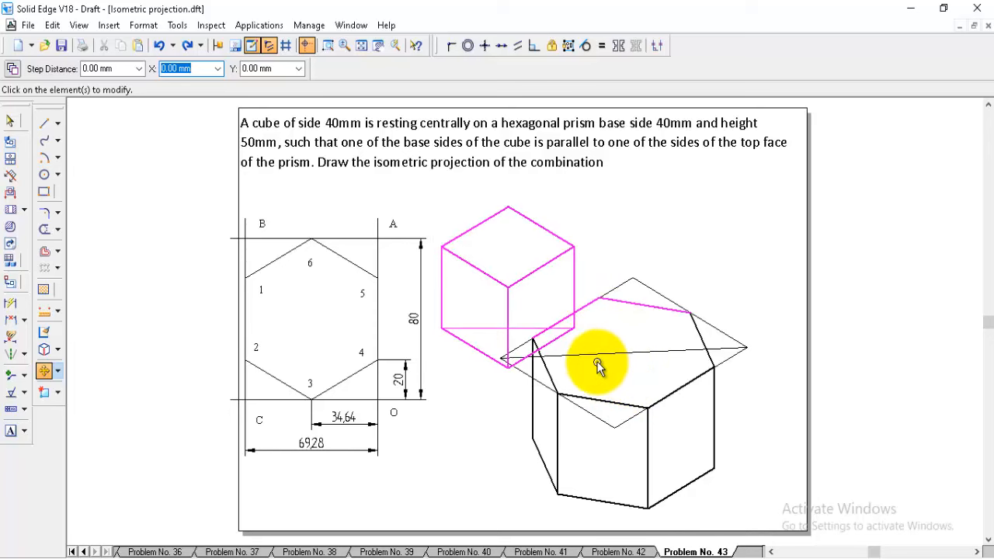
left_click(637, 305, "shift")
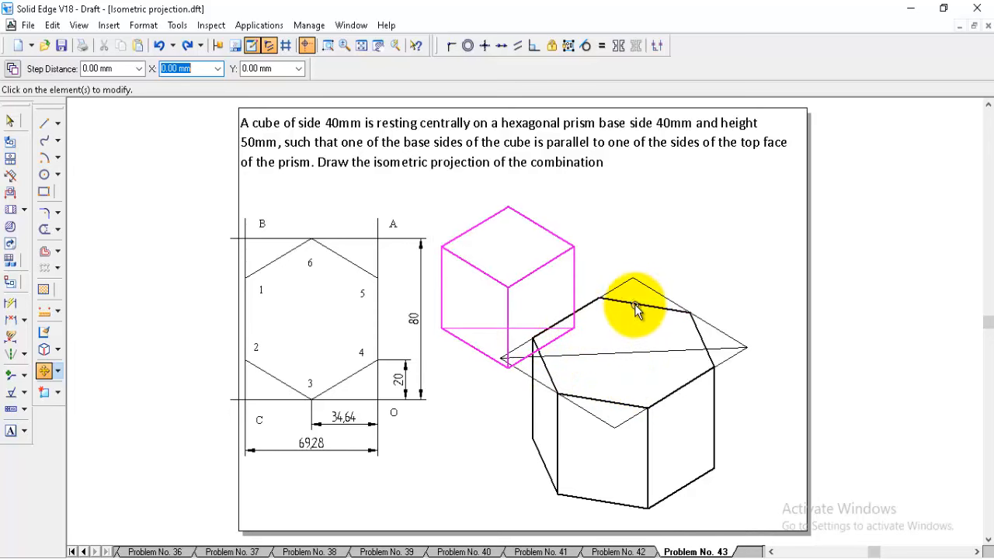
left_click(508, 326)
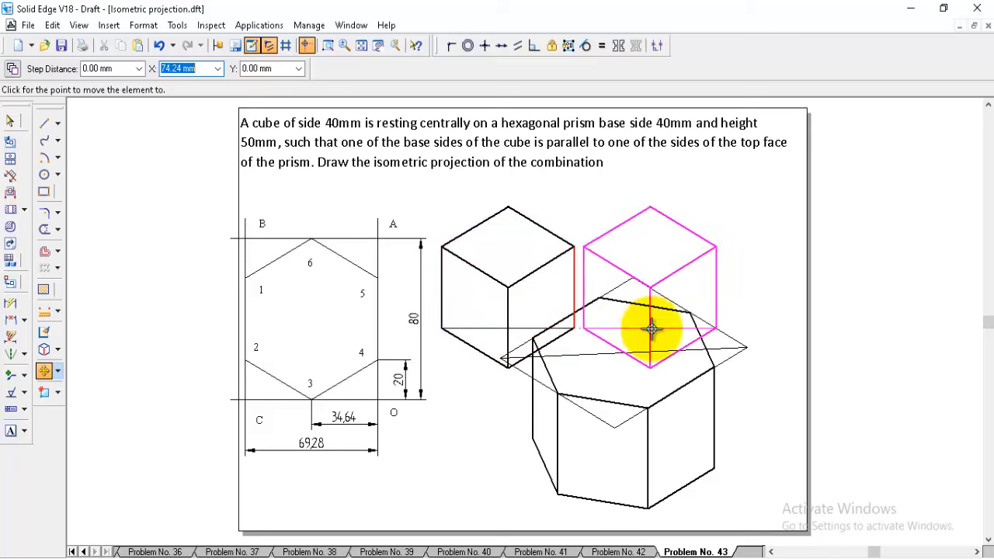
left_click(625, 350)
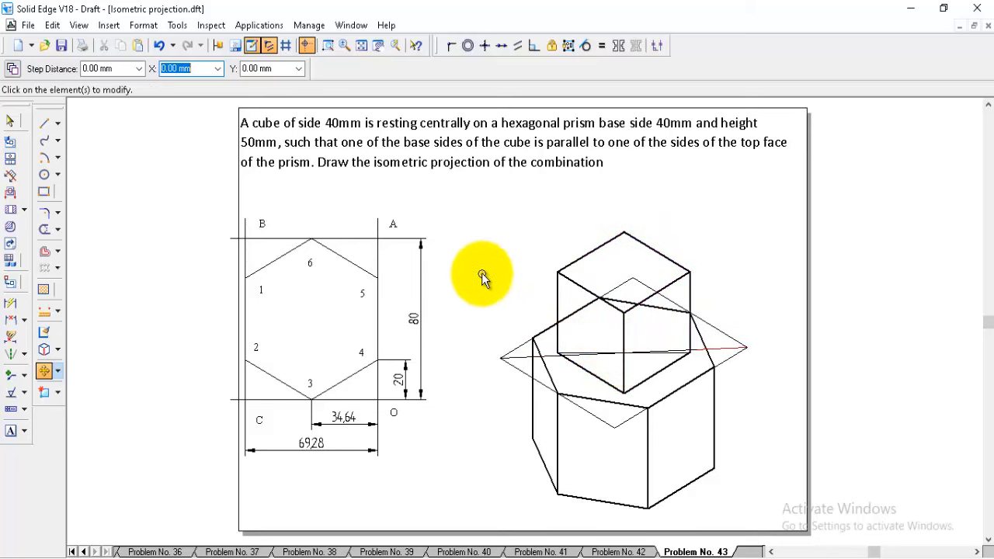
Step: Delete the thin construction rhombus around the prism's top face and the diagonals of the rhombus and cube base
left_click(504, 351)
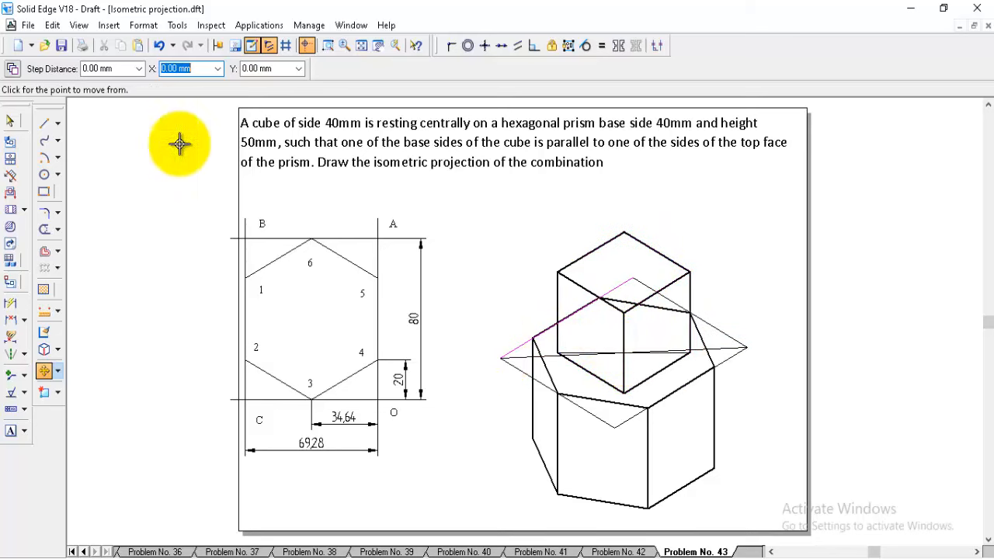
left_click(9, 120)
left_click(515, 350)
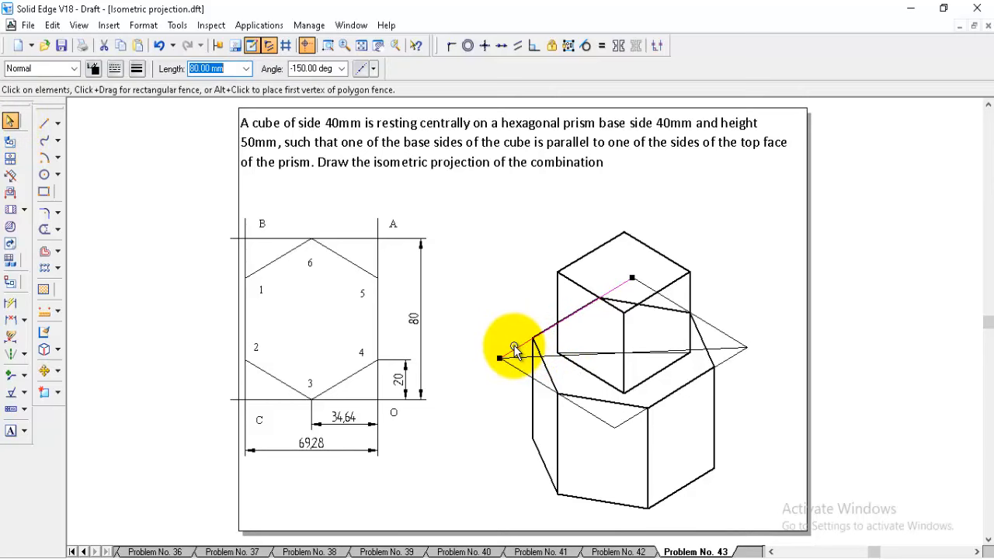
key("Delete")
left_click(516, 357)
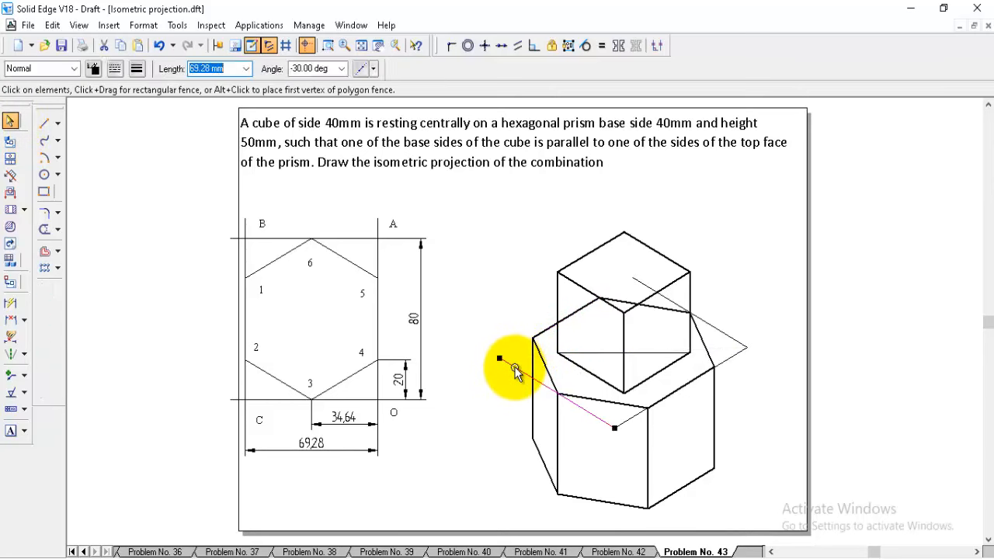
key("Delete")
left_click(716, 339)
key("Delete")
left_click(720, 350)
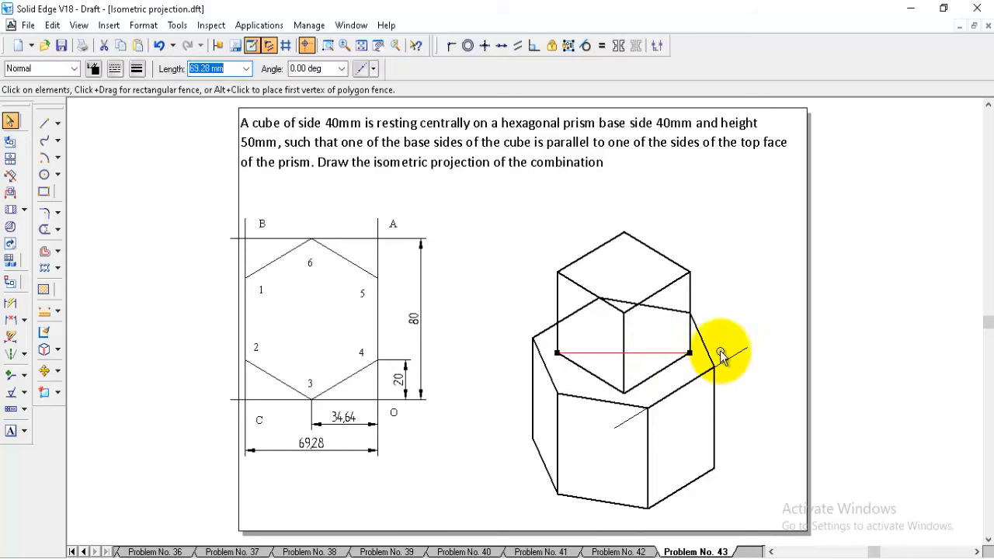
key("Delete")
left_click(730, 363)
key("Delete")
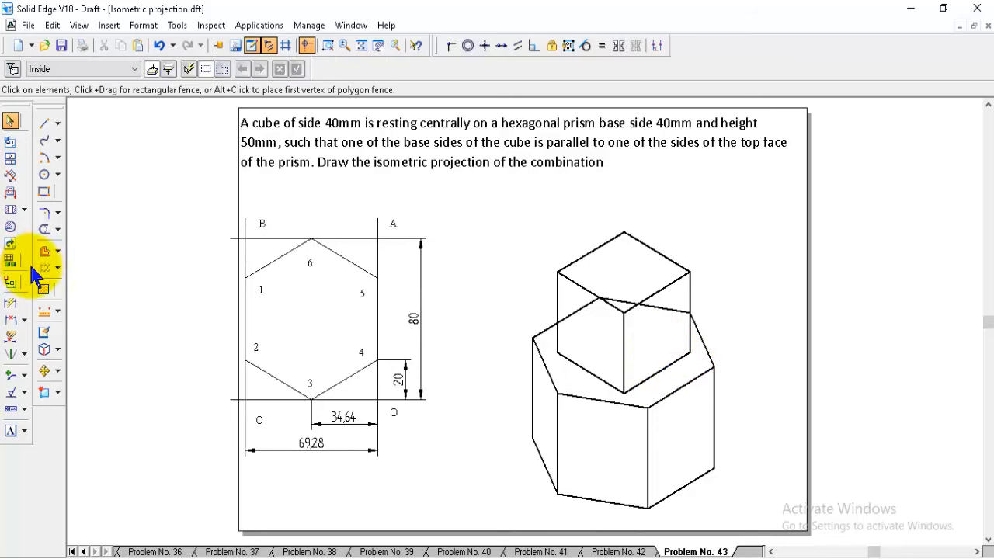
Step: Trim the portions of the prism's two rear top edges hidden behind the cube
left_click(44, 229)
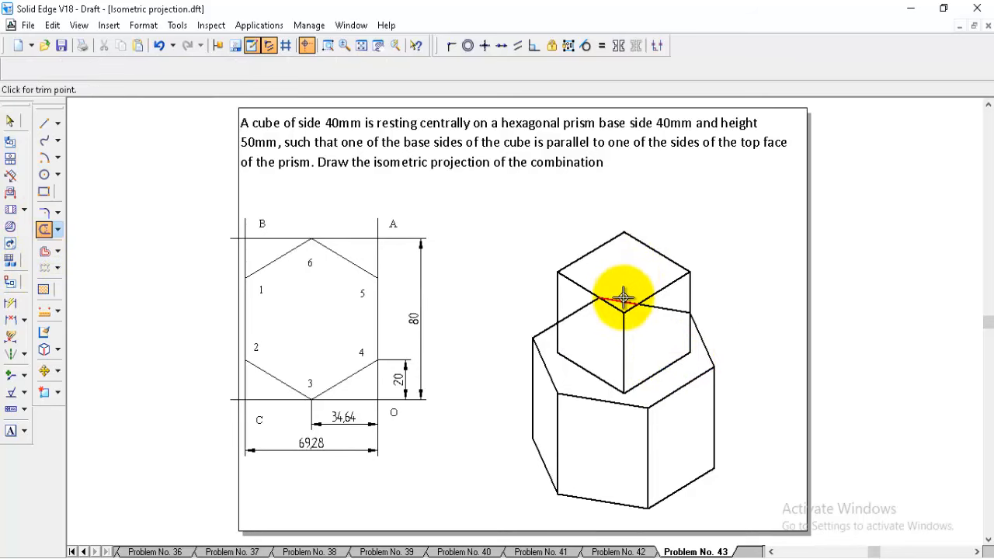
left_click(588, 305)
left_click(616, 289)
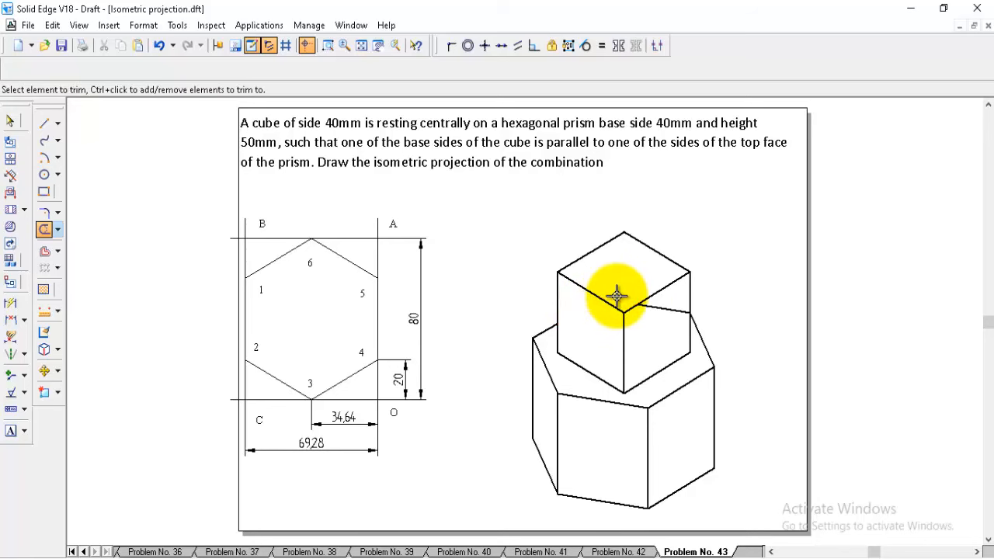
left_click(666, 310)
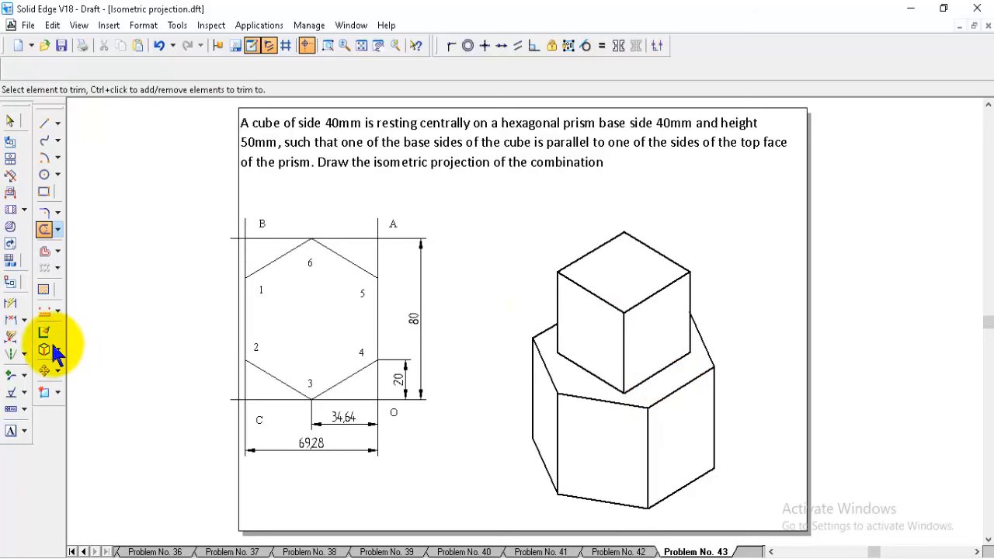
Step: Scale the entire cube-and-prism drawing by a factor of 0.814 about a point on the cube's top face
left_click(58, 372)
left_click(100, 417)
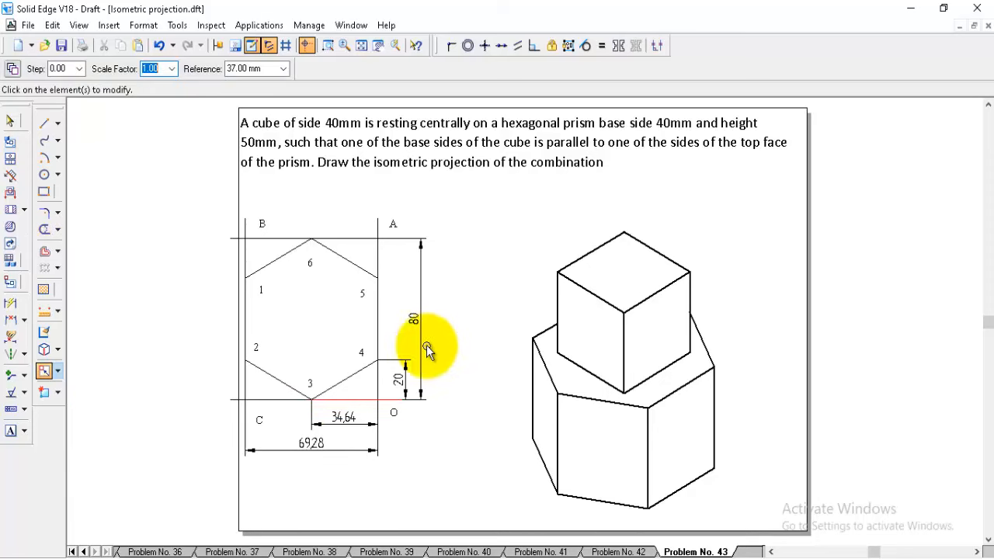
mouse_move(493, 190)
left_mouse_down()
mouse_move(765, 537)
mouse_move(758, 508)
mouse_move(757, 524)
left_mouse_up()
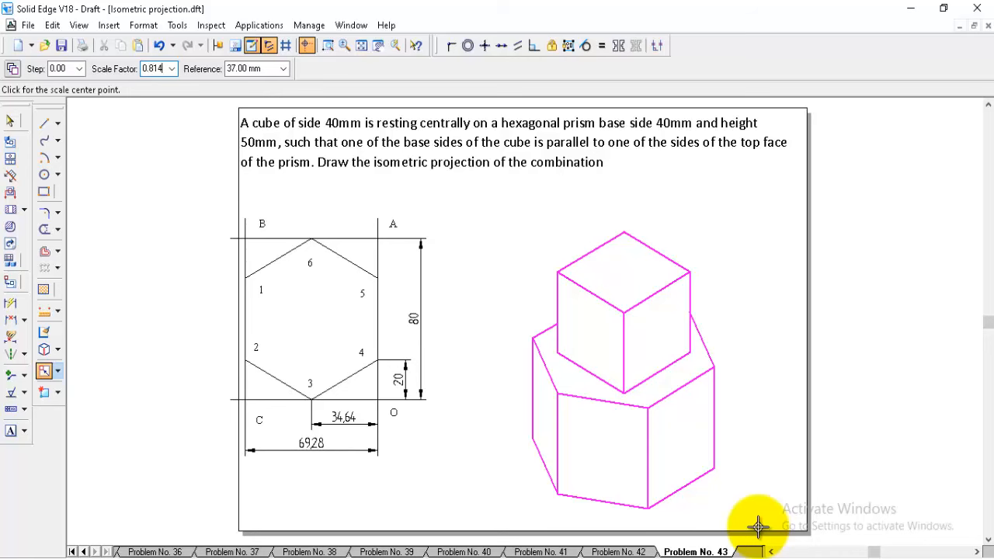
left_click(625, 270)
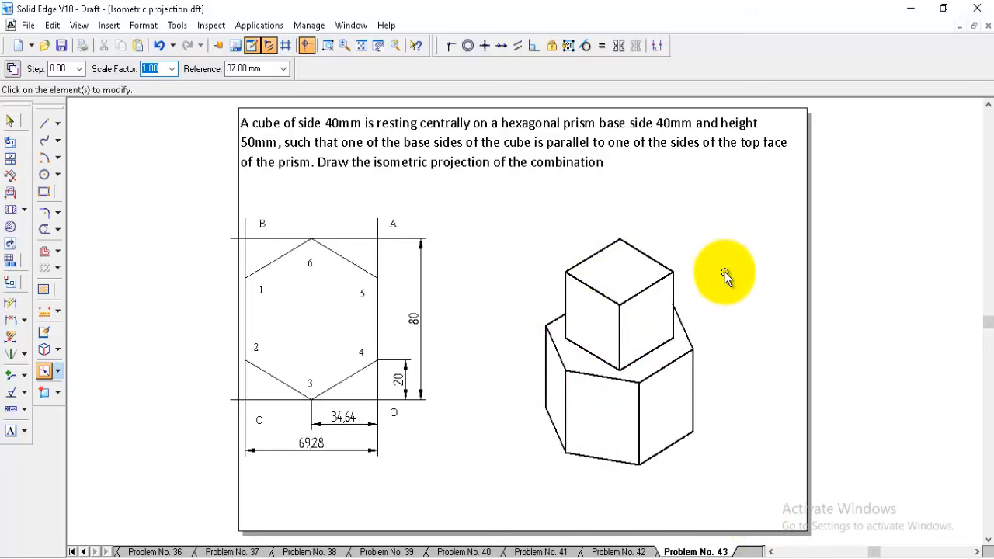